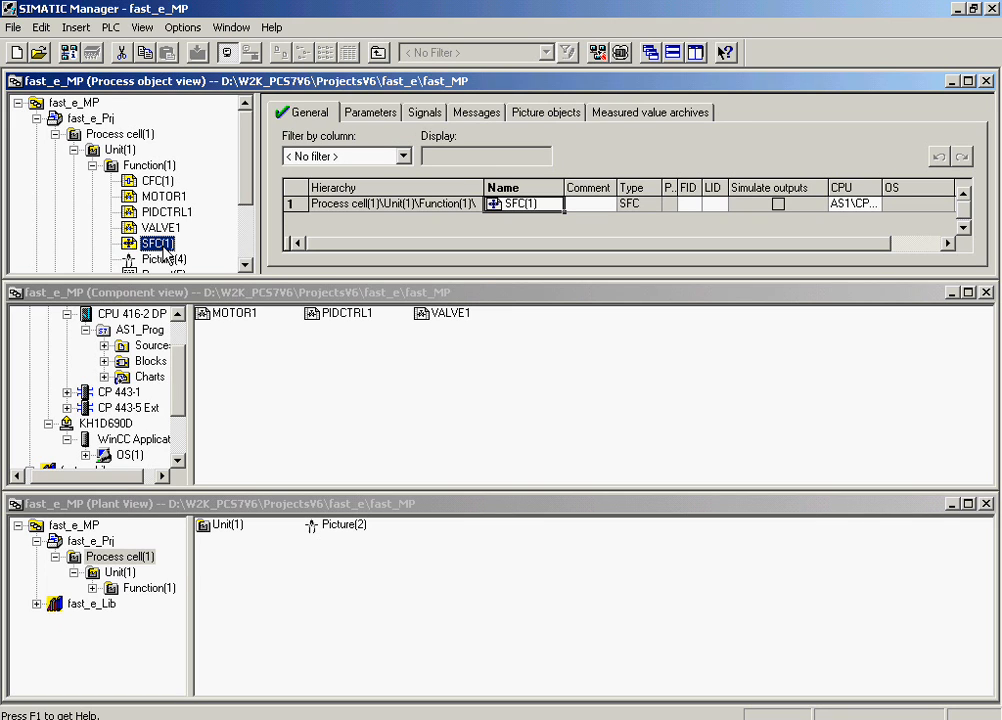
# Rename the SFC(1) chart in Function(1) as Control through its object properties
pyautogui.rightClick(162, 250)
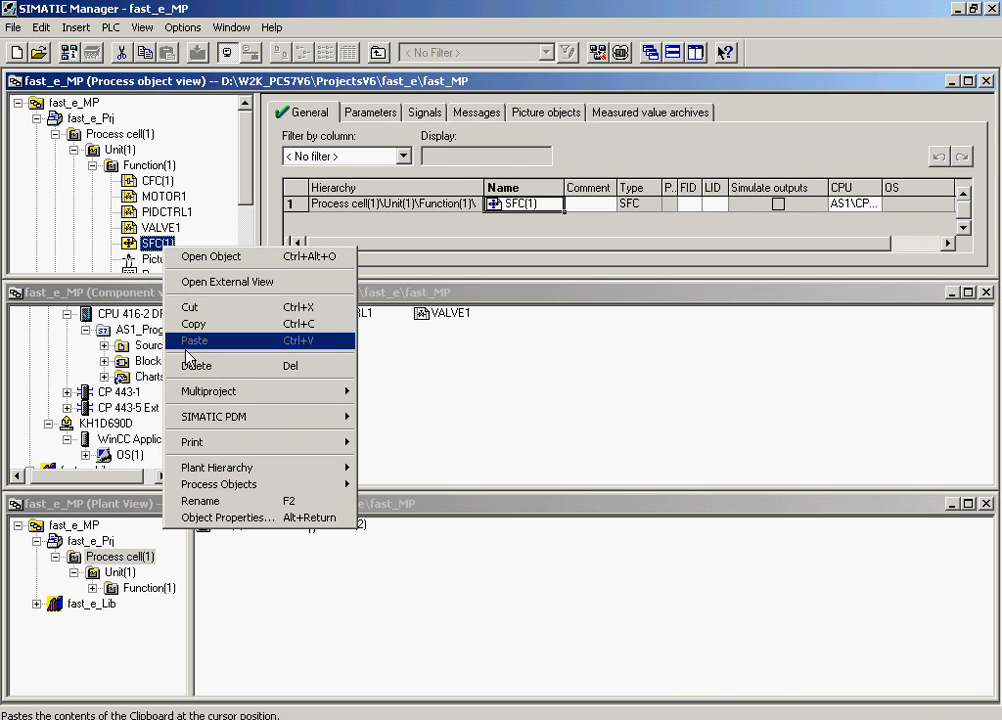
pyautogui.click(205, 517)
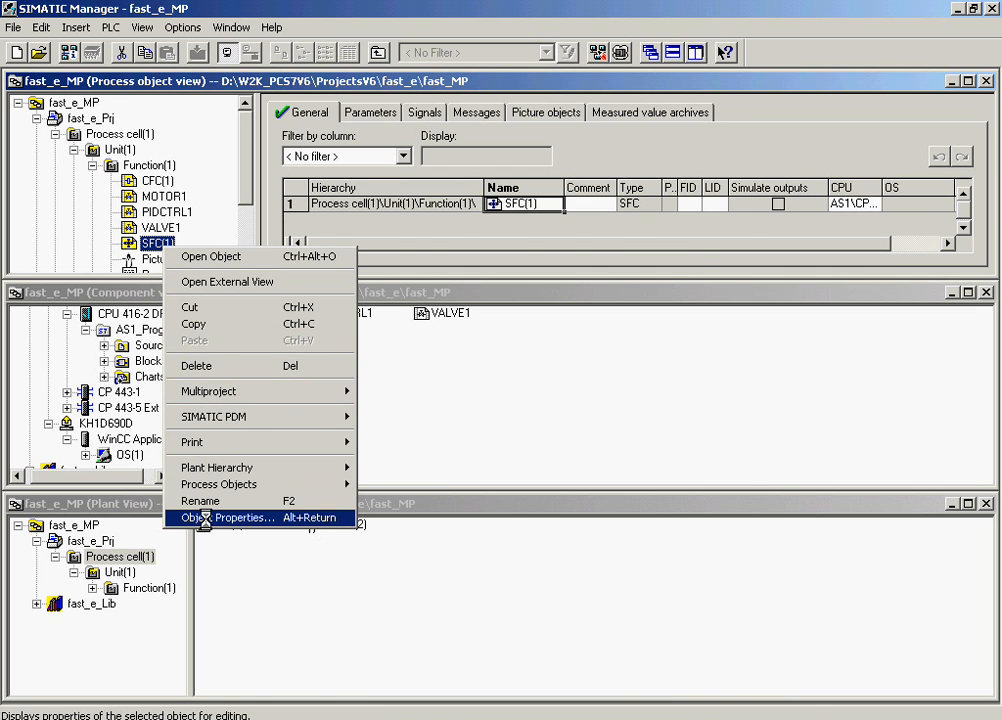
pyautogui.write('Control')
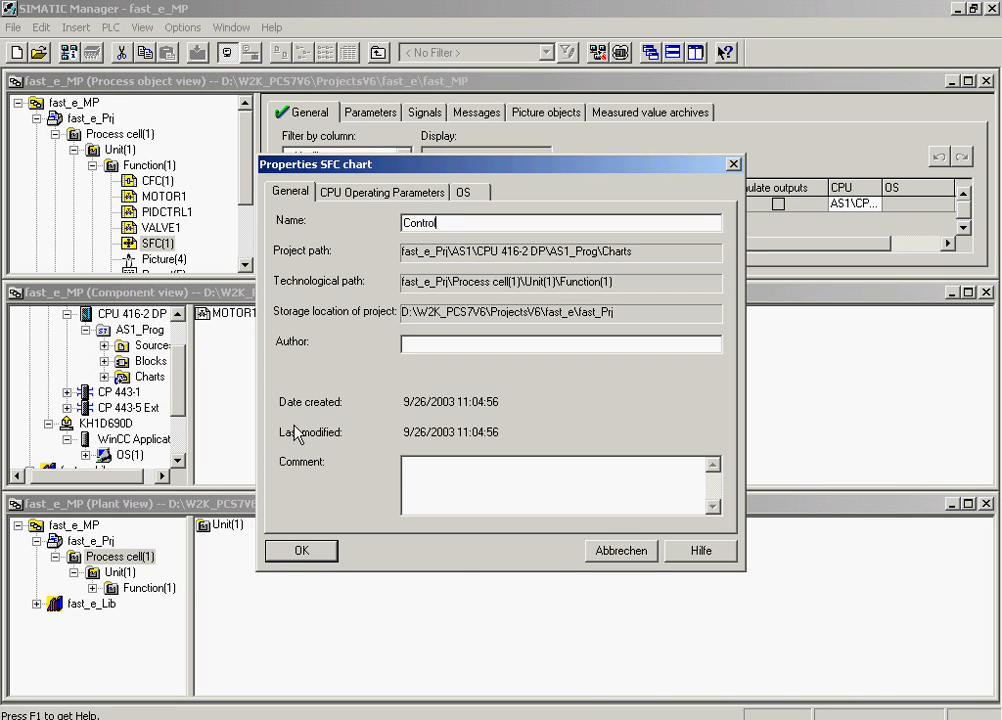
pyautogui.click(288, 553)
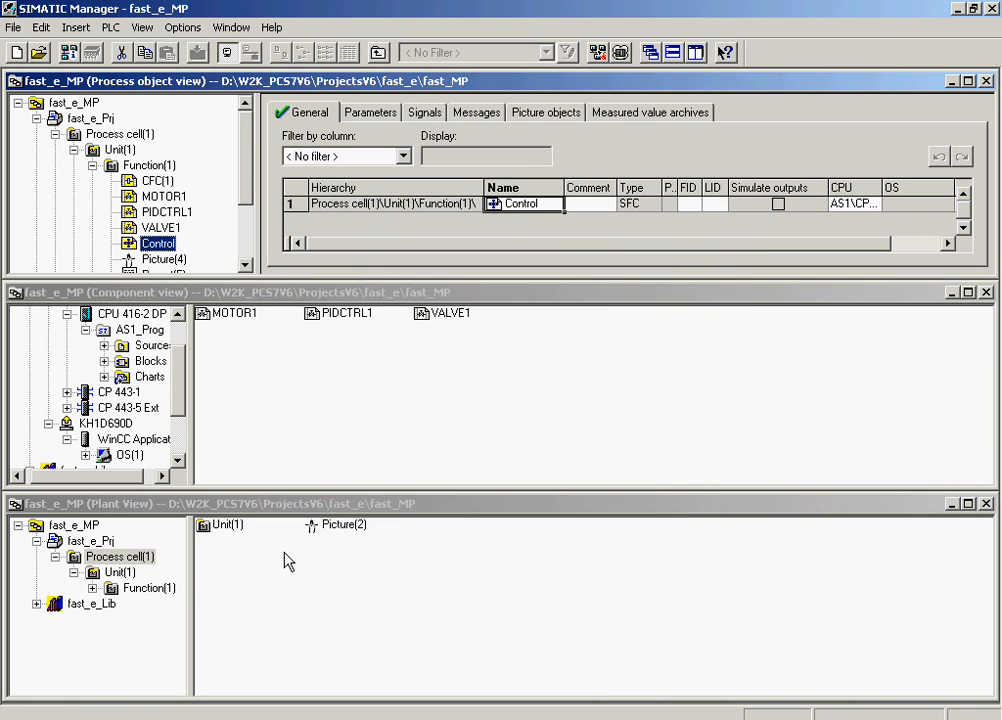
# Open the Control chart in the SFC editor and insert a transition and step pair directly below START
pyautogui.doubleClick(493, 207)
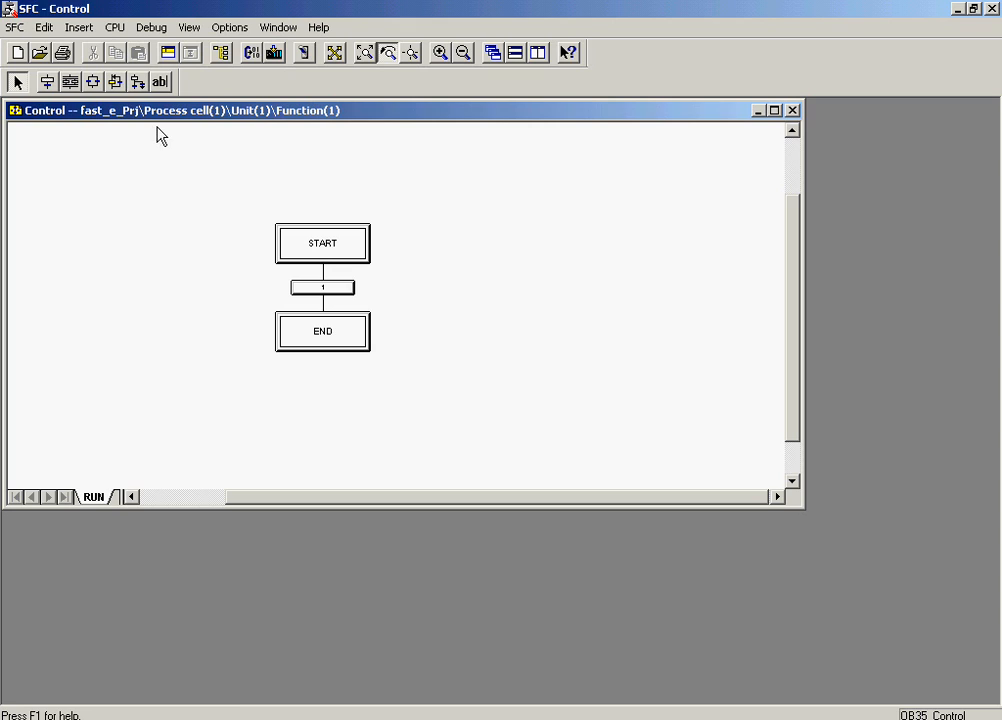
pyautogui.click(52, 87)
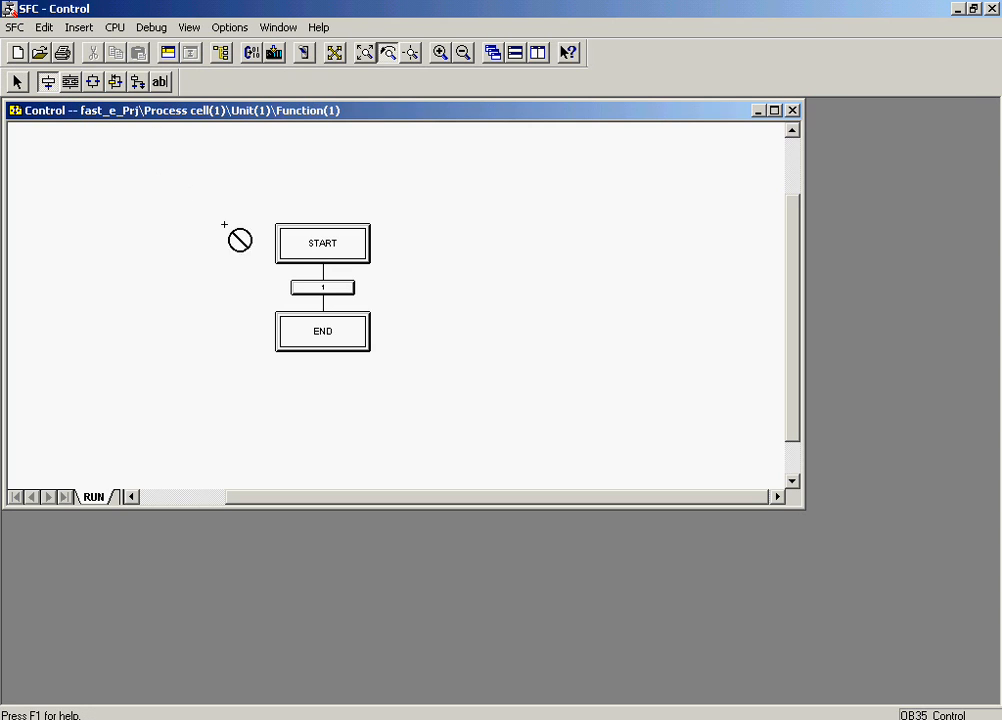
pyautogui.click(320, 271)
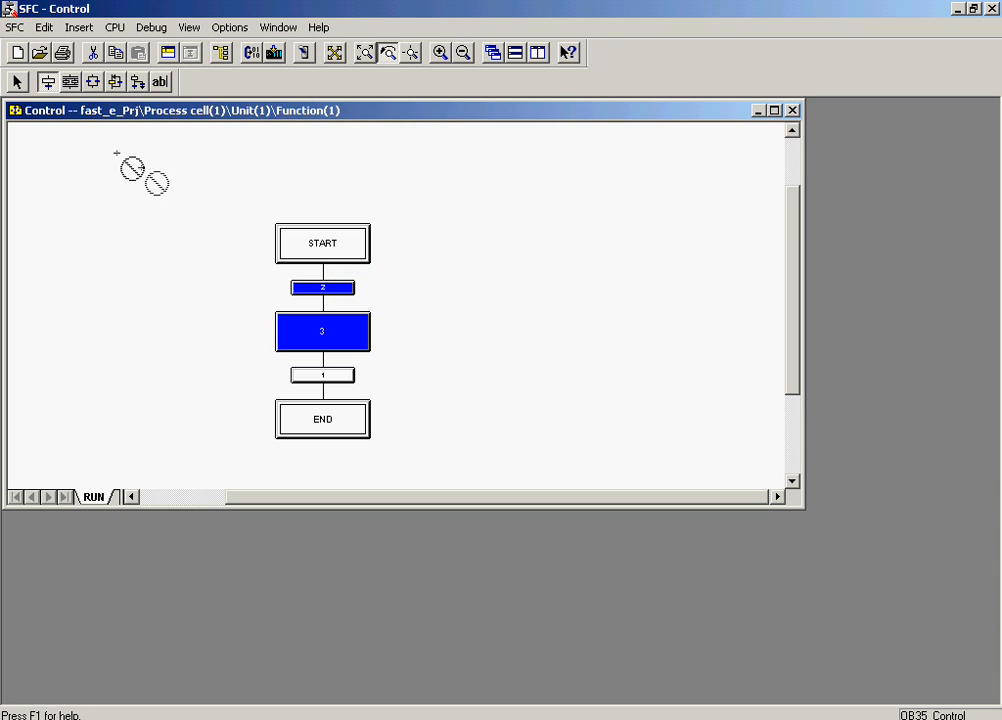
pyautogui.click(20, 86)
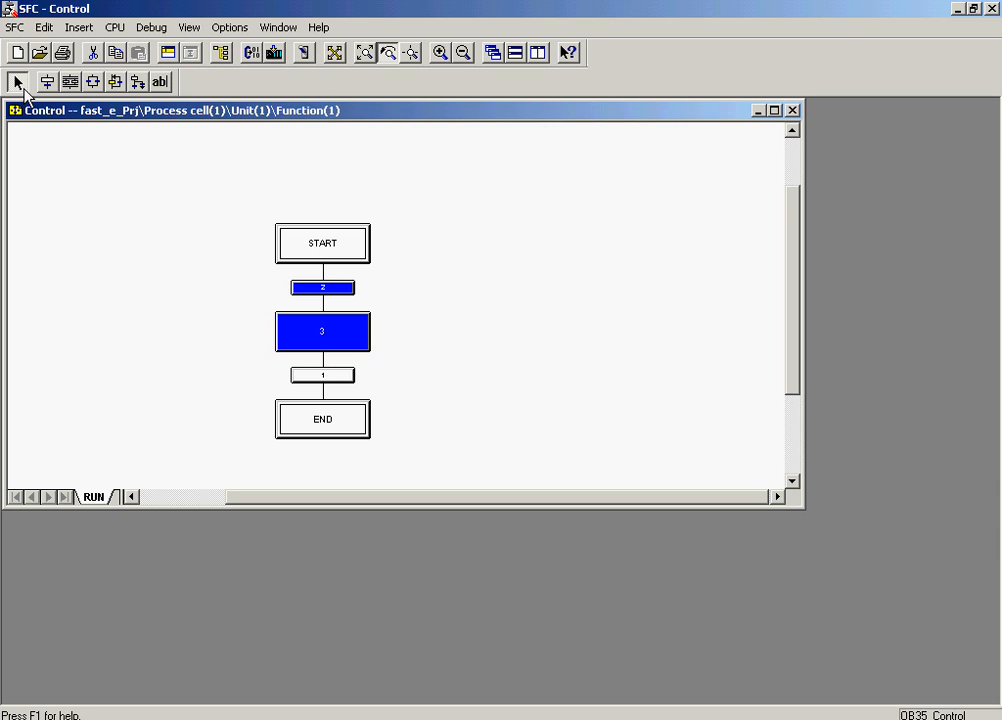
pyautogui.click(24, 88)
# Enter the comment PV_IN>50 in the properties of the transition below START
pyautogui.doubleClick(325, 288)
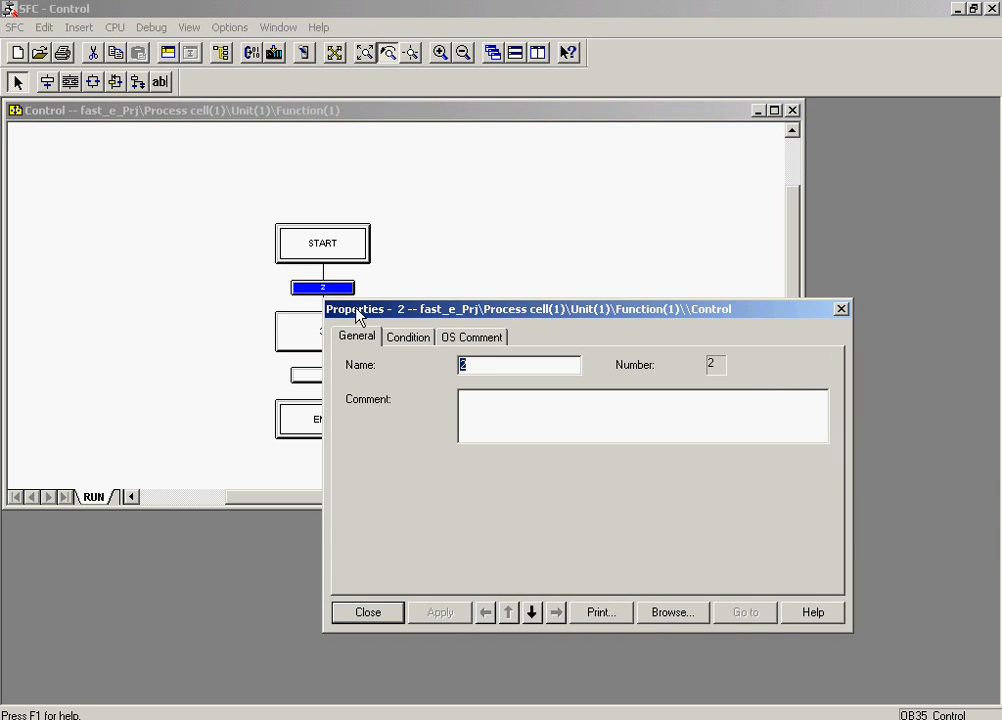
pyautogui.click(466, 400)
pyautogui.write('P')
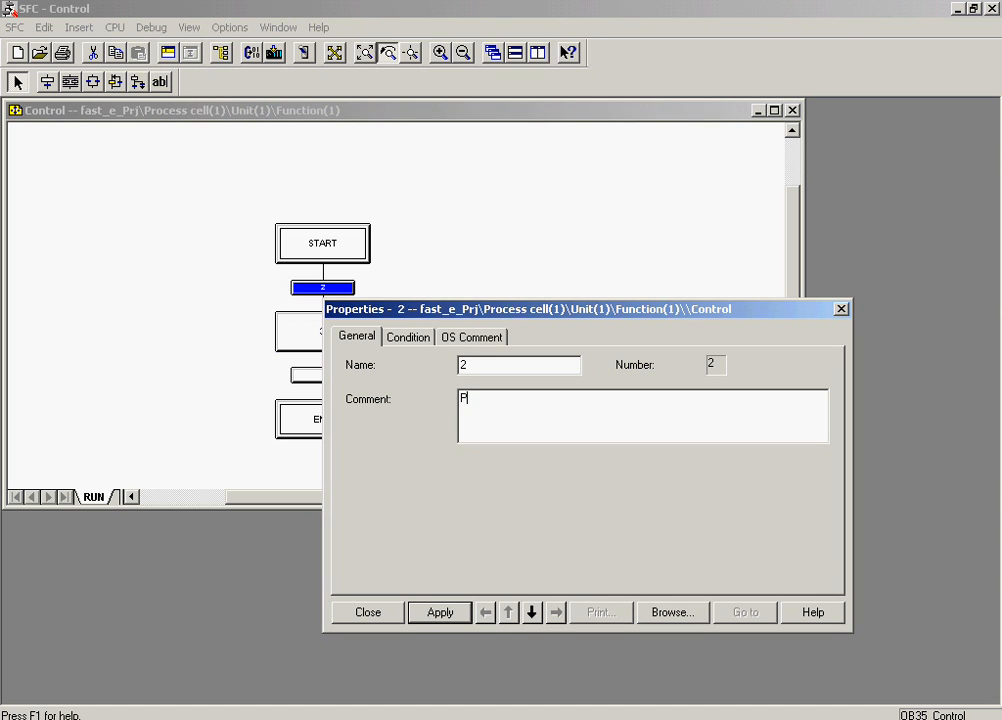
pyautogui.write('V_IN>50')
# Set the transition's first condition to PIDCTRL1\PID.PV_IN > 50.0, browsing the CFC charts for the I/O, and apply it
pyautogui.click(430, 342)
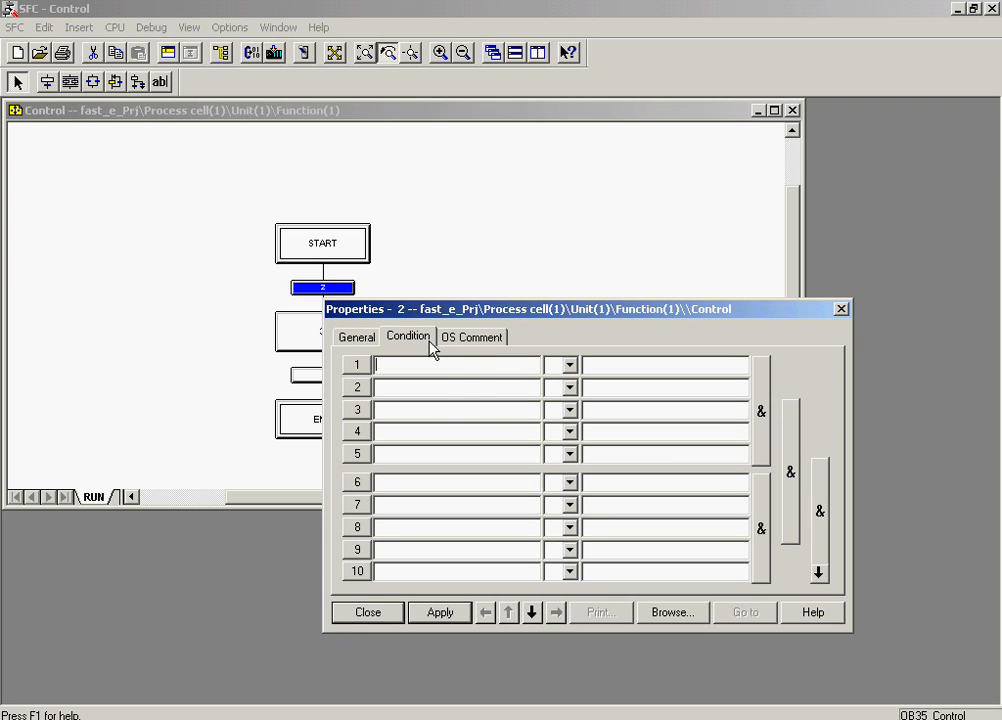
pyautogui.click(671, 616)
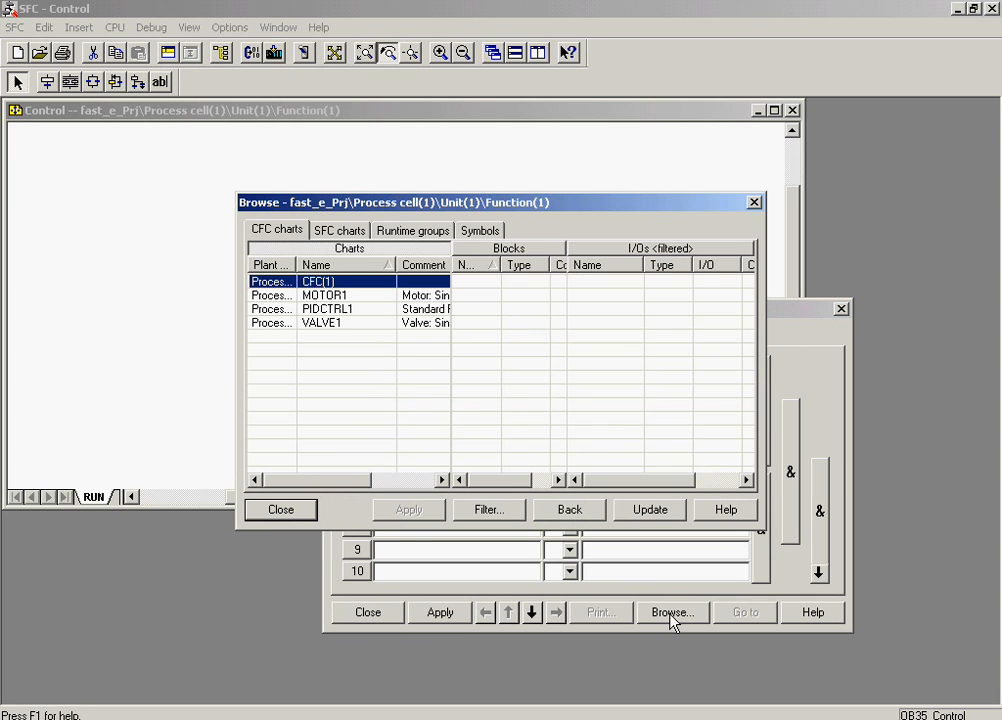
pyautogui.click(386, 310)
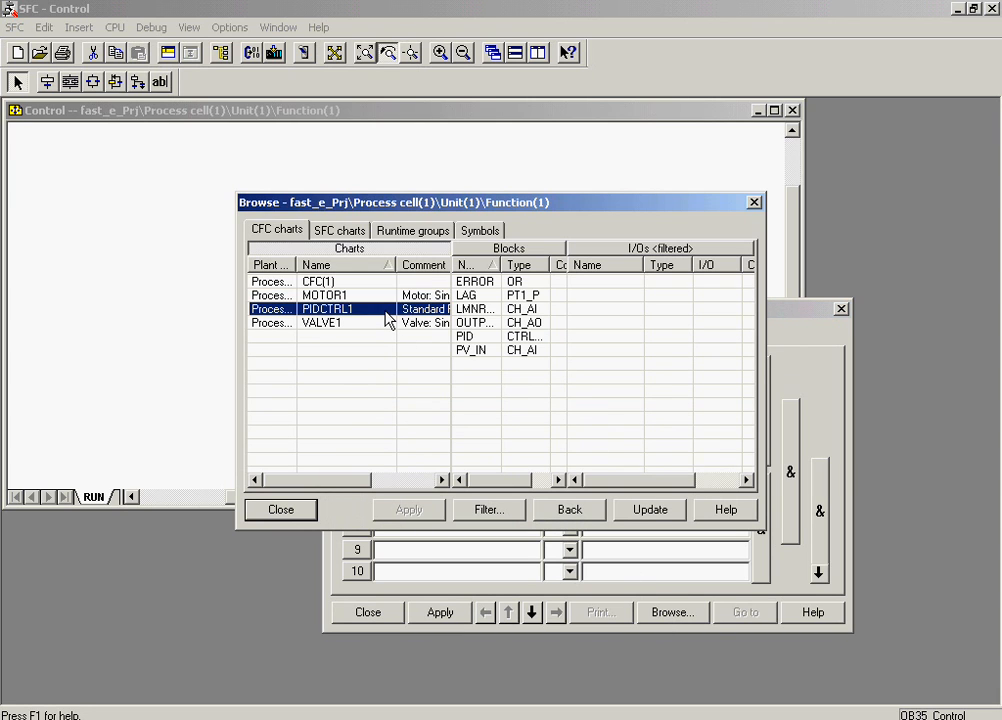
pyautogui.click(470, 338)
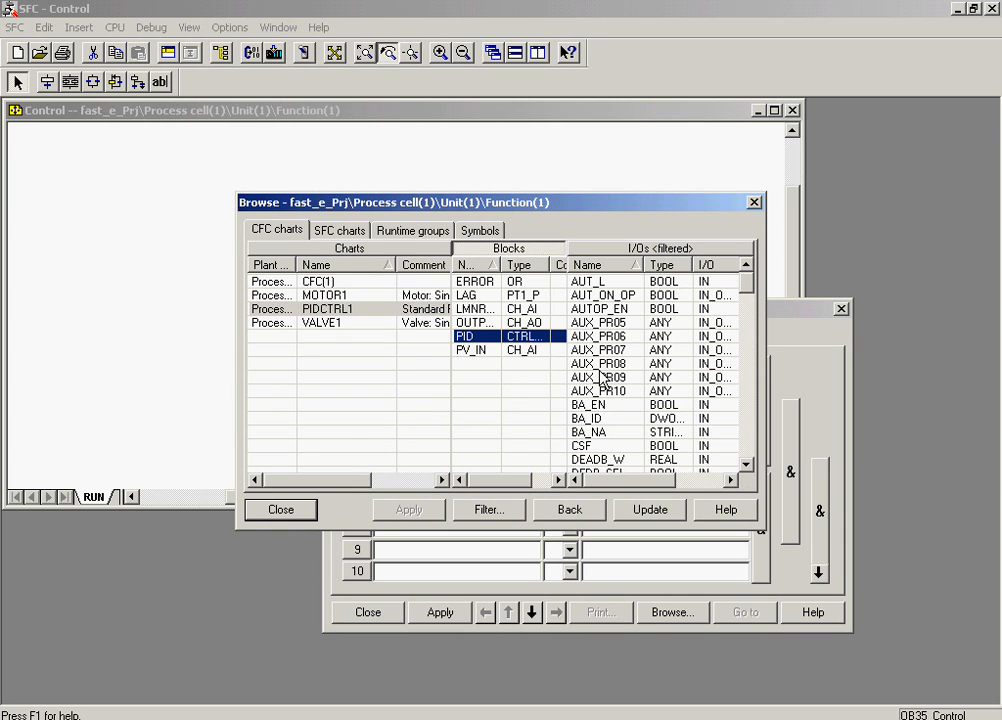
pyautogui.click(750, 411)
pyautogui.click(748, 405)
pyautogui.click(748, 405)
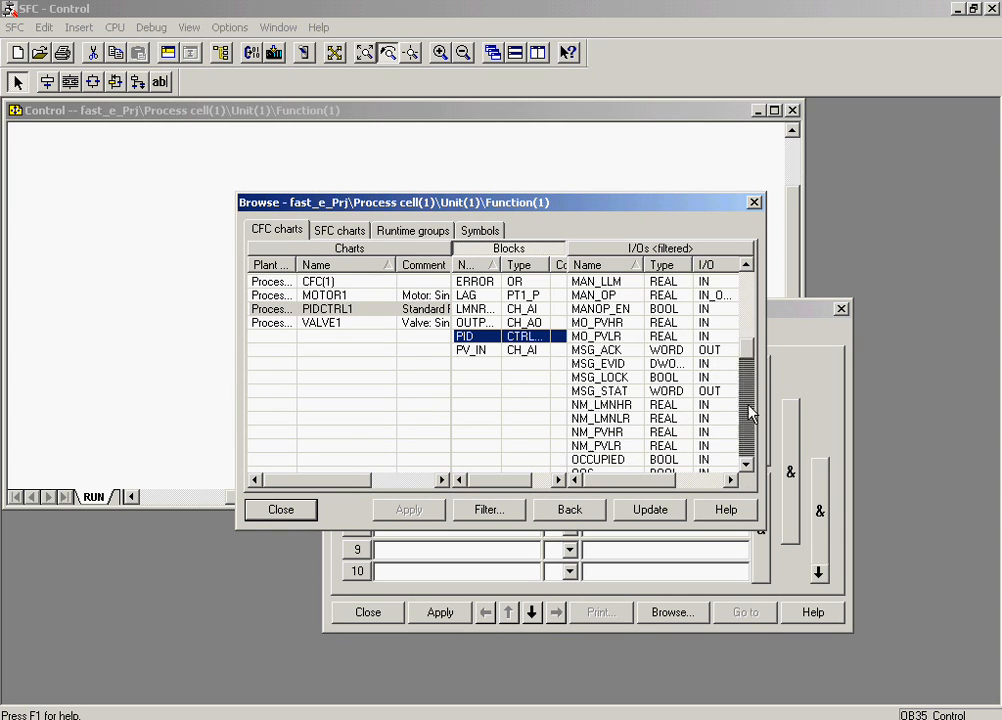
pyautogui.click(748, 405)
pyautogui.click(424, 611)
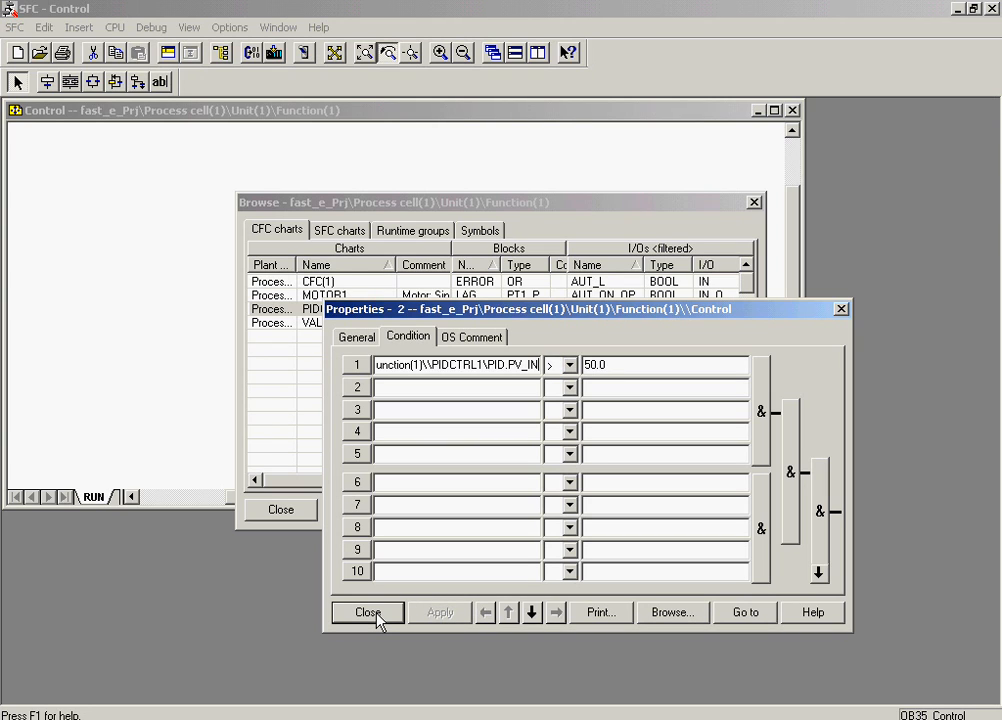
pyautogui.click(377, 615)
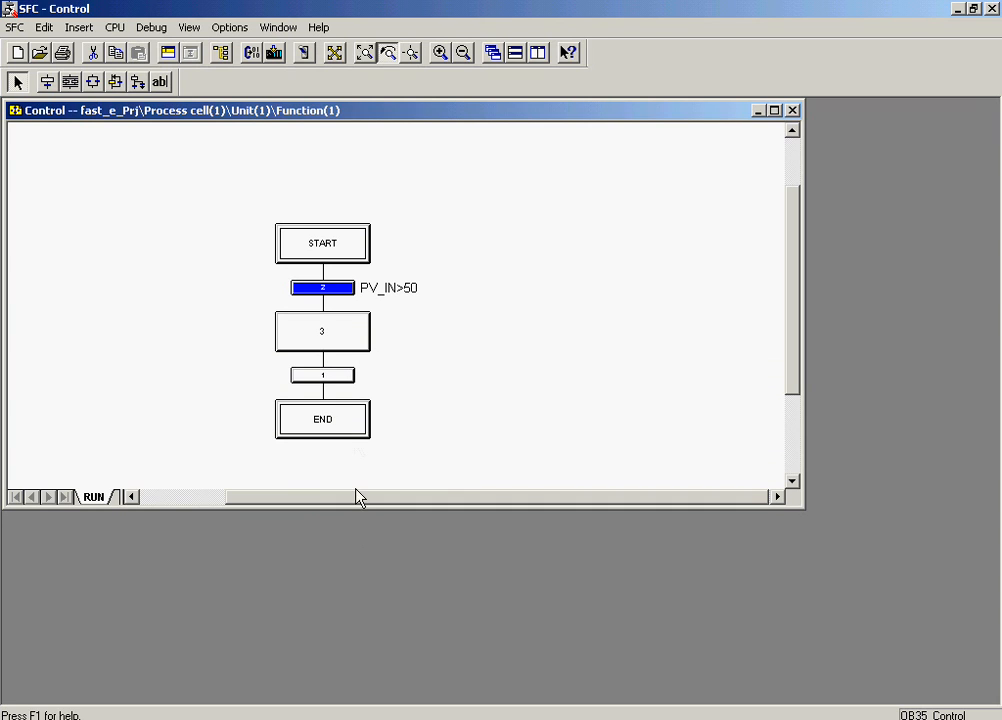
# Name the newly inserted step MOTOR ON and set its minimum run time to 10s
pyautogui.doubleClick(341, 335)
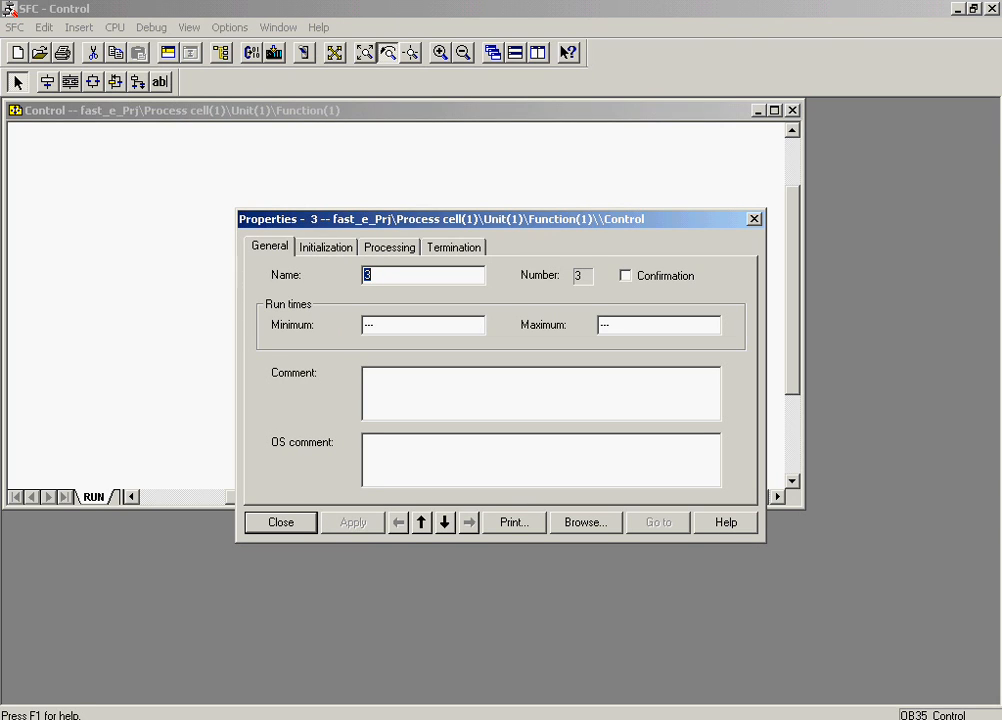
pyautogui.write('MOTOR ON')
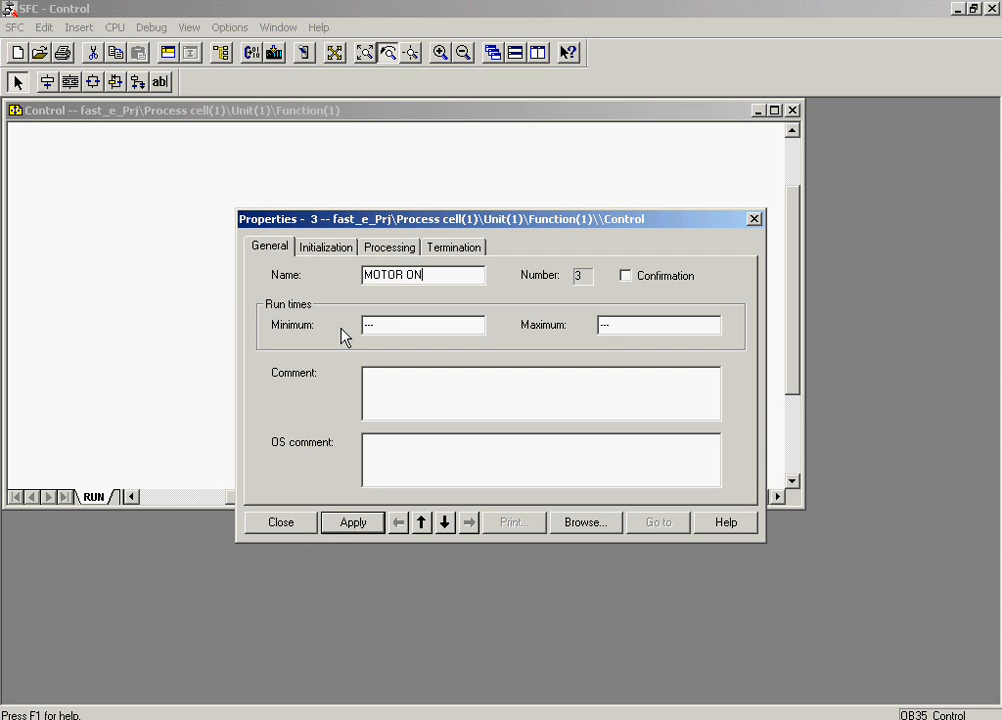
pyautogui.click(381, 324)
pyautogui.moveTo(381, 324); pyautogui.dragTo(353, 331)
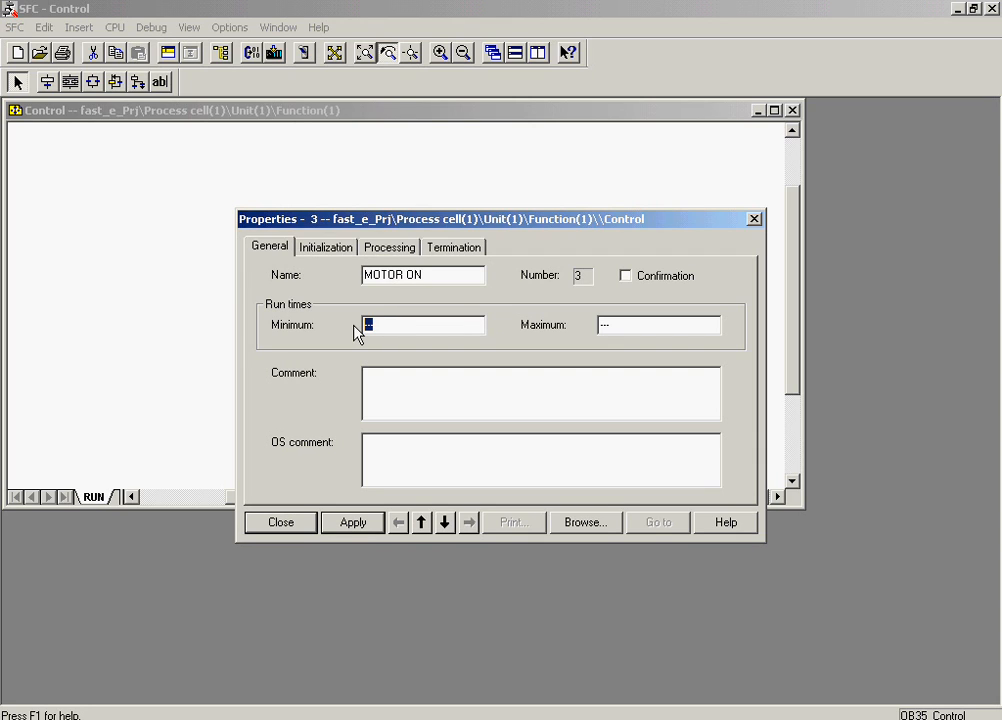
pyautogui.write('10s')
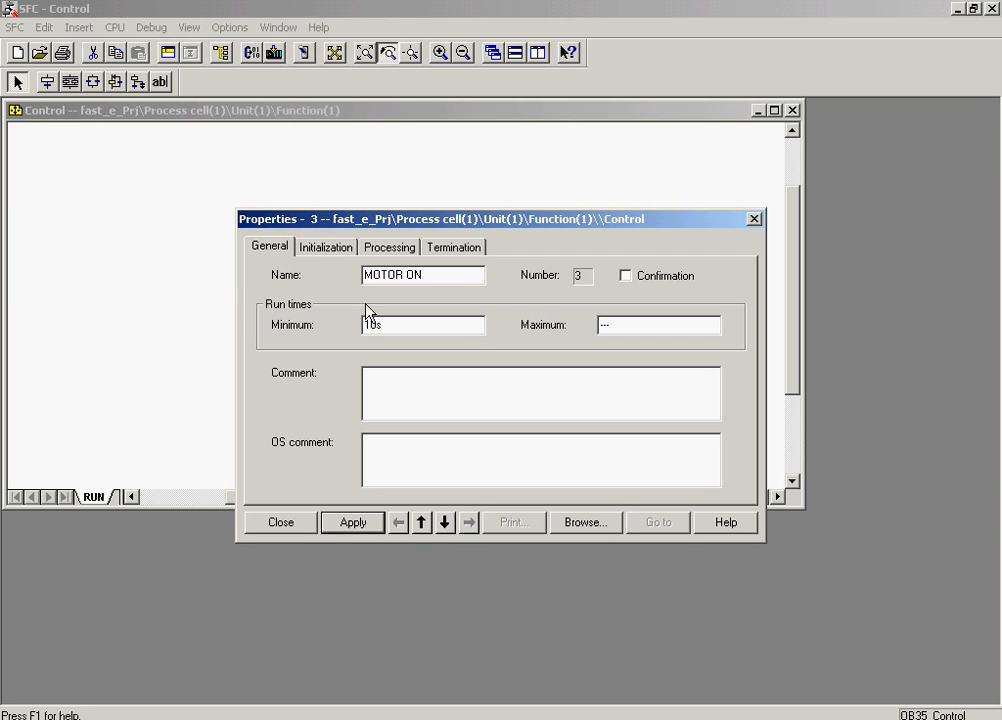
# Add the processing assignment MOTOR1\MOTOR.AUTO_ON := TRUE to the step, browsing the CFC charts for the I/O, and apply it
pyautogui.click(388, 248)
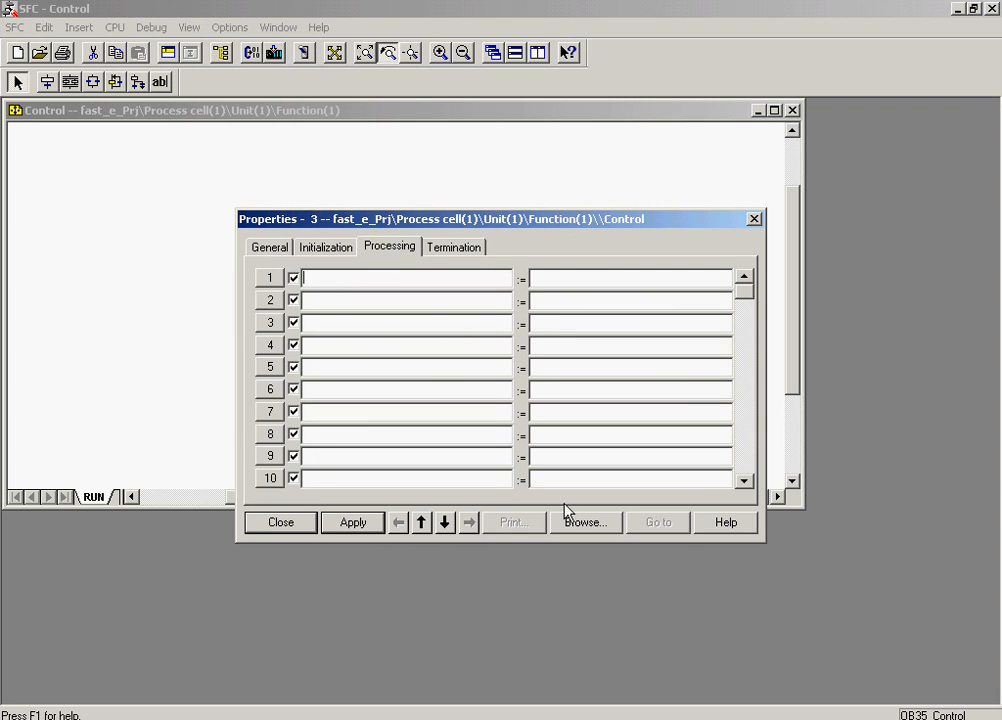
pyautogui.click(578, 526)
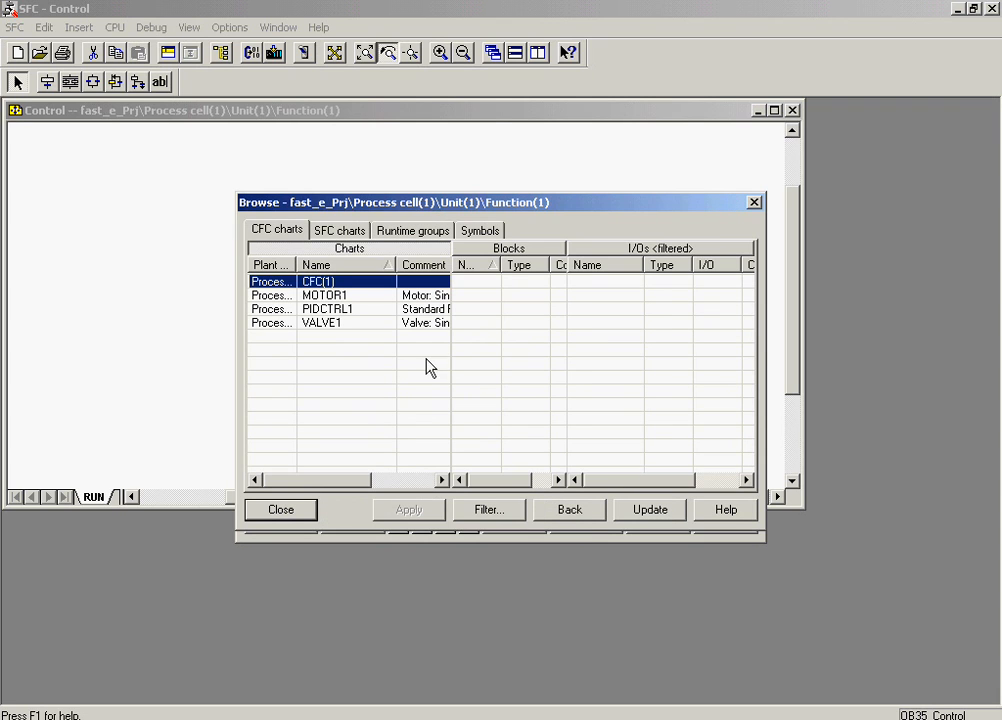
pyautogui.click(378, 296)
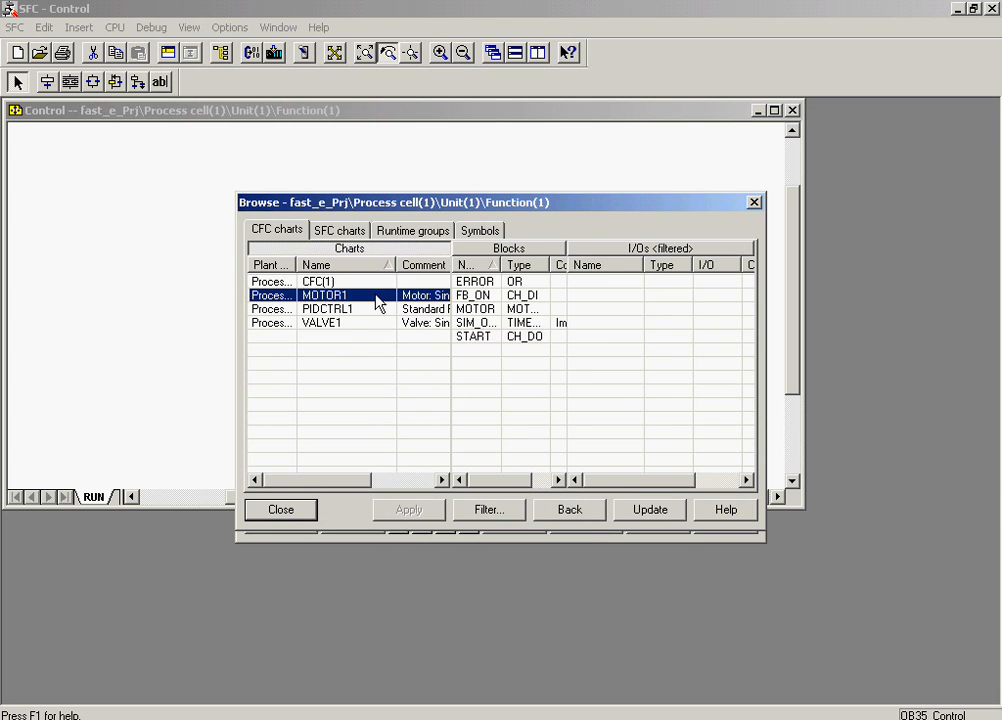
pyautogui.click(482, 310)
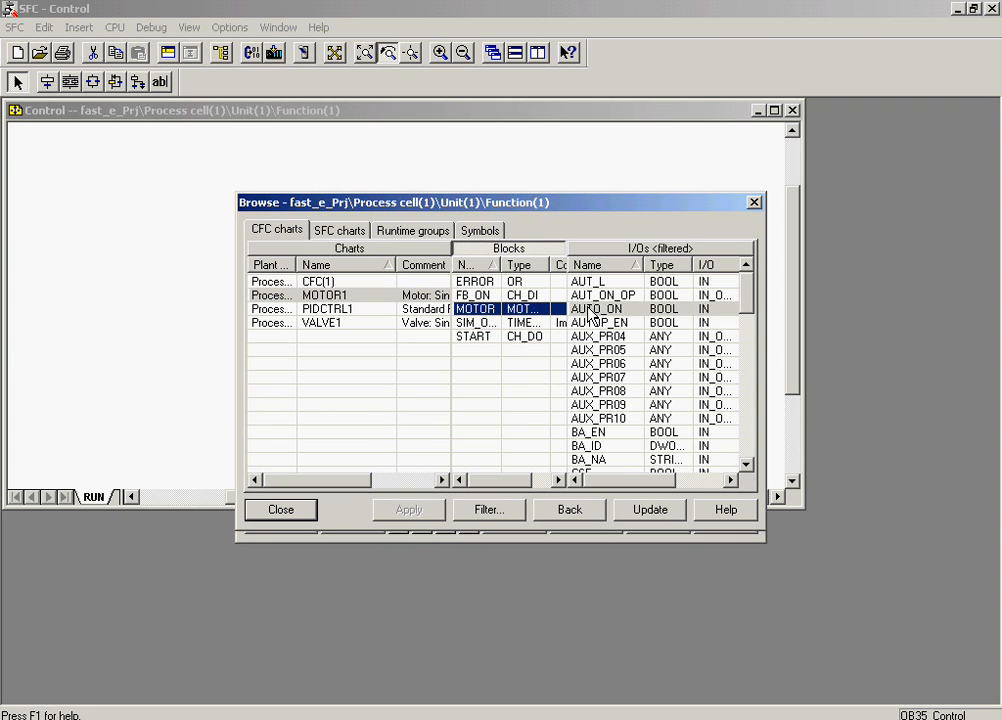
pyautogui.click(592, 316)
pyautogui.click(390, 512)
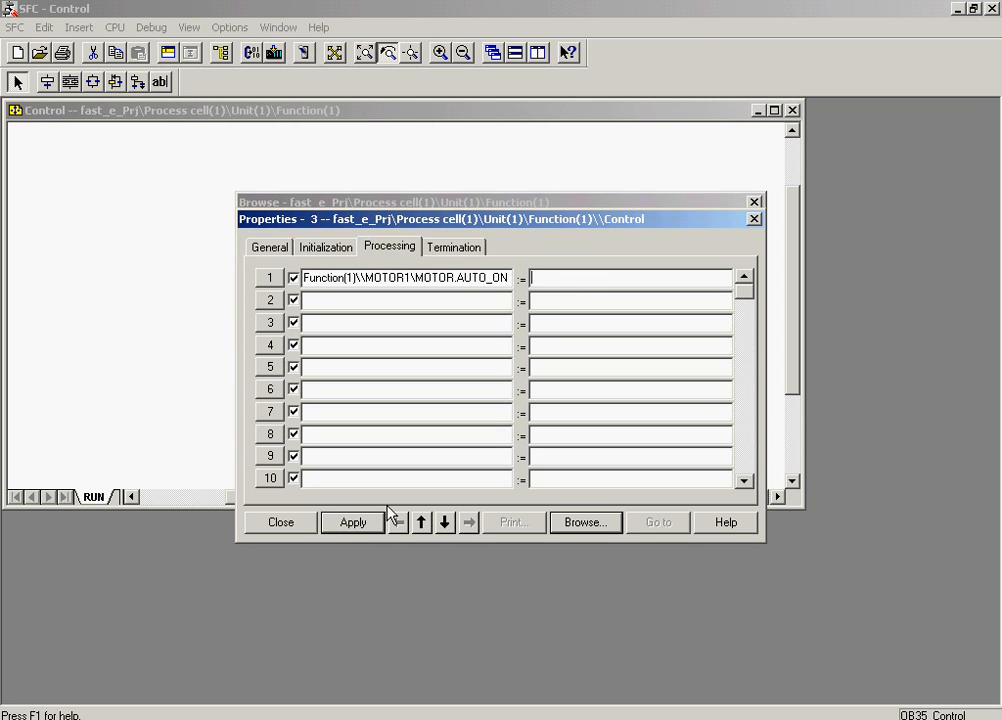
pyautogui.write('TRUE')
pyautogui.click(370, 526)
pyautogui.click(293, 526)
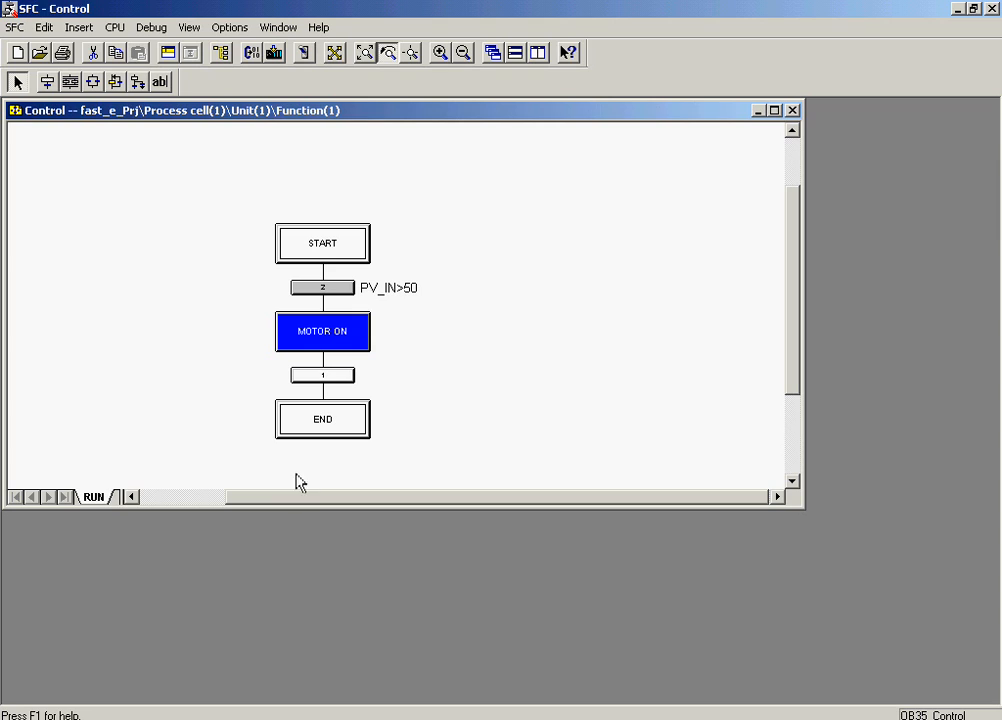
# Copy the MOTOR ON step and paste it between transition 1 and END
pyautogui.rightClick(313, 339)
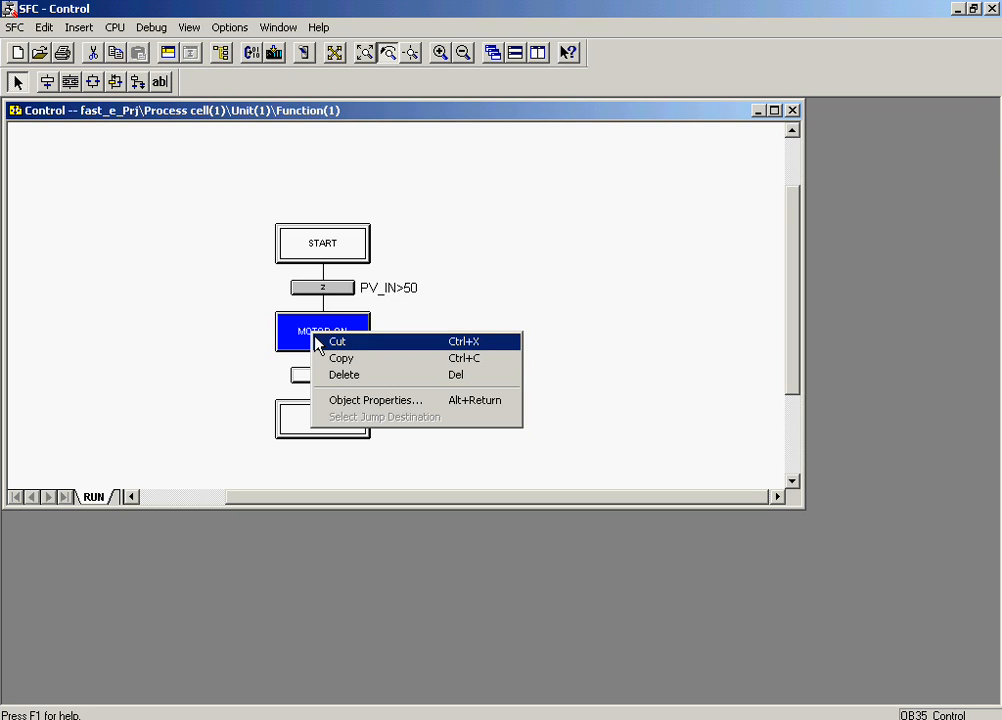
pyautogui.click(337, 358)
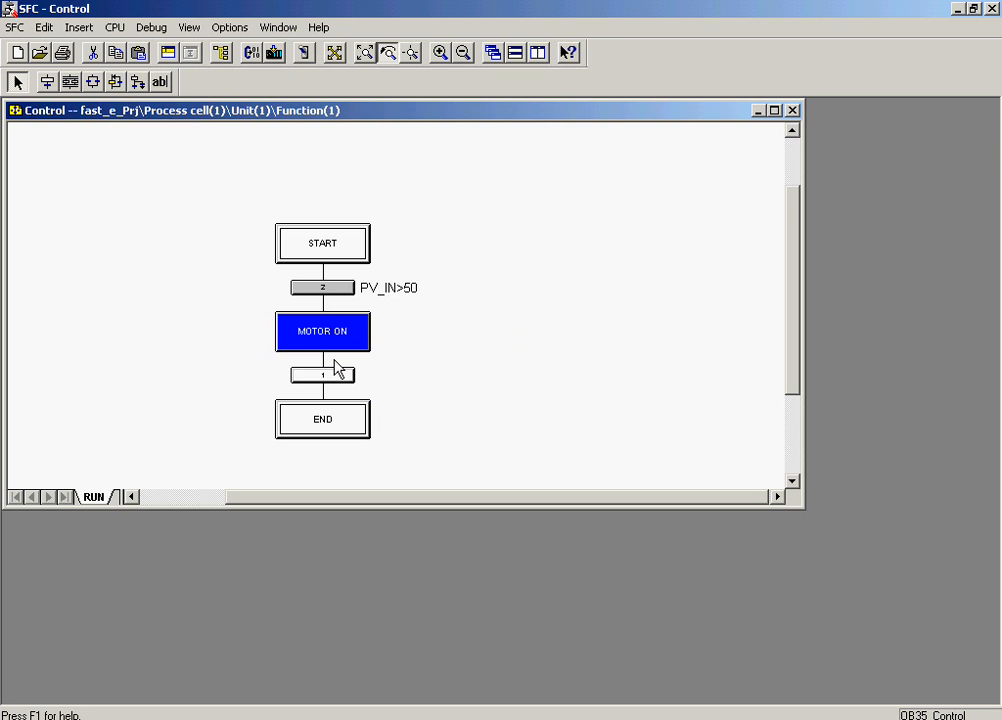
pyautogui.rightClick(423, 371)
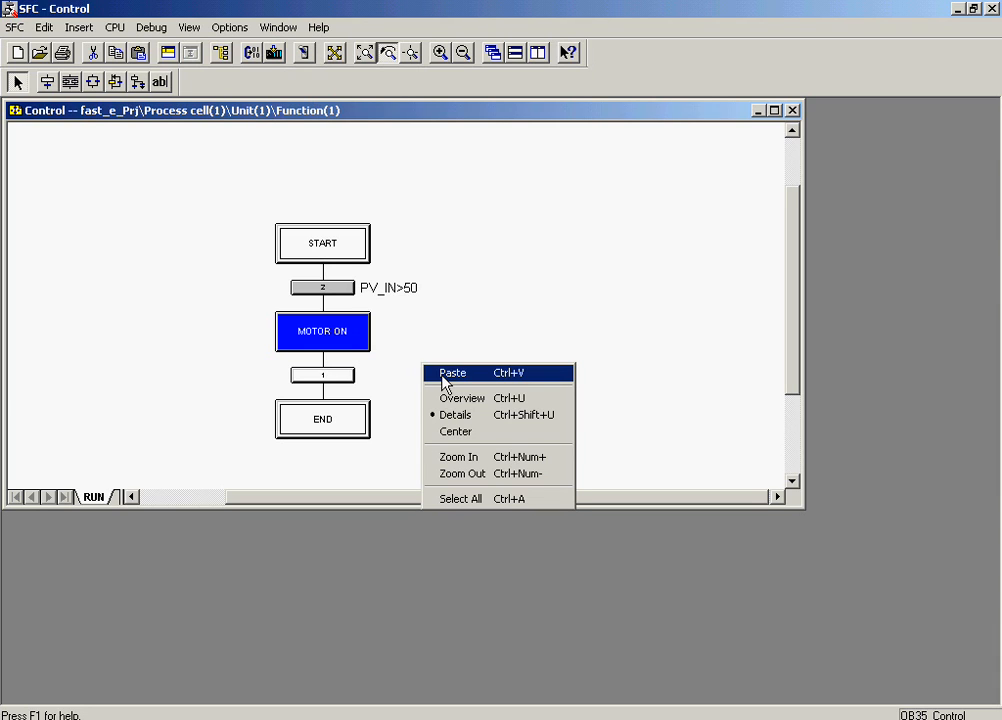
pyautogui.click(445, 378)
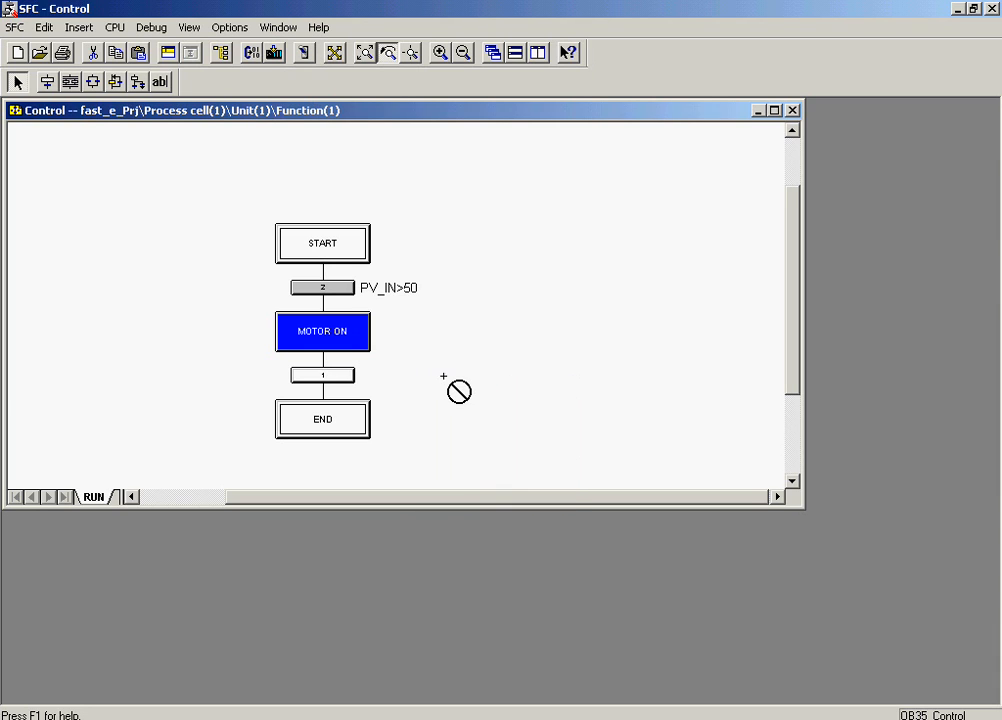
pyautogui.click(333, 398)
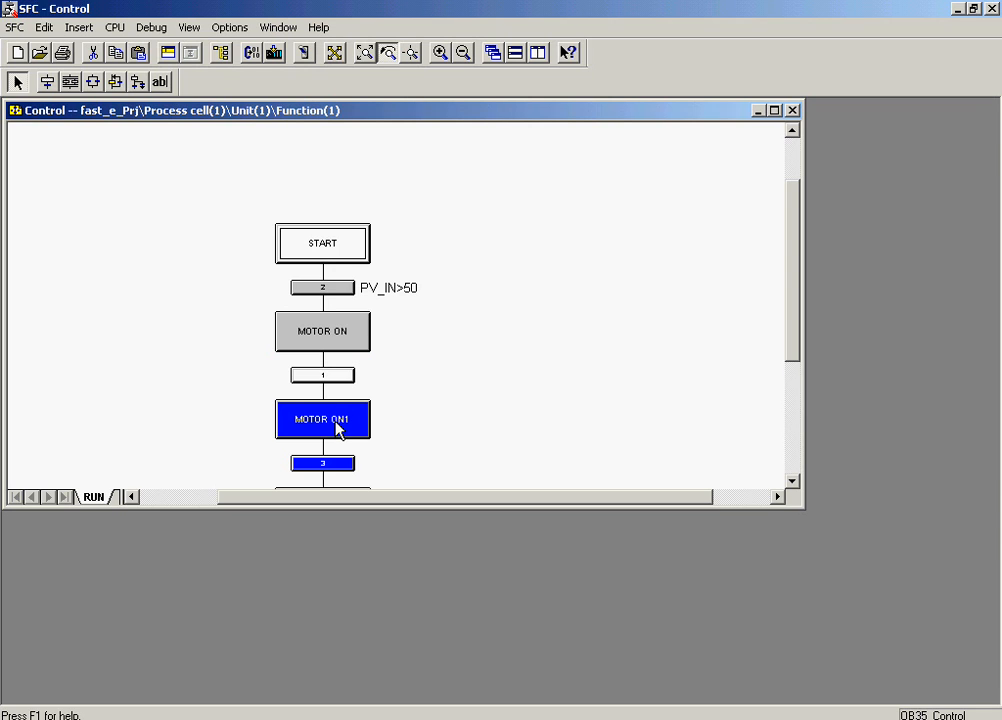
# Rename the pasted MOTOR ON1 step to MOTOR OFF and clear its minimum run time
pyautogui.doubleClick(337, 424)
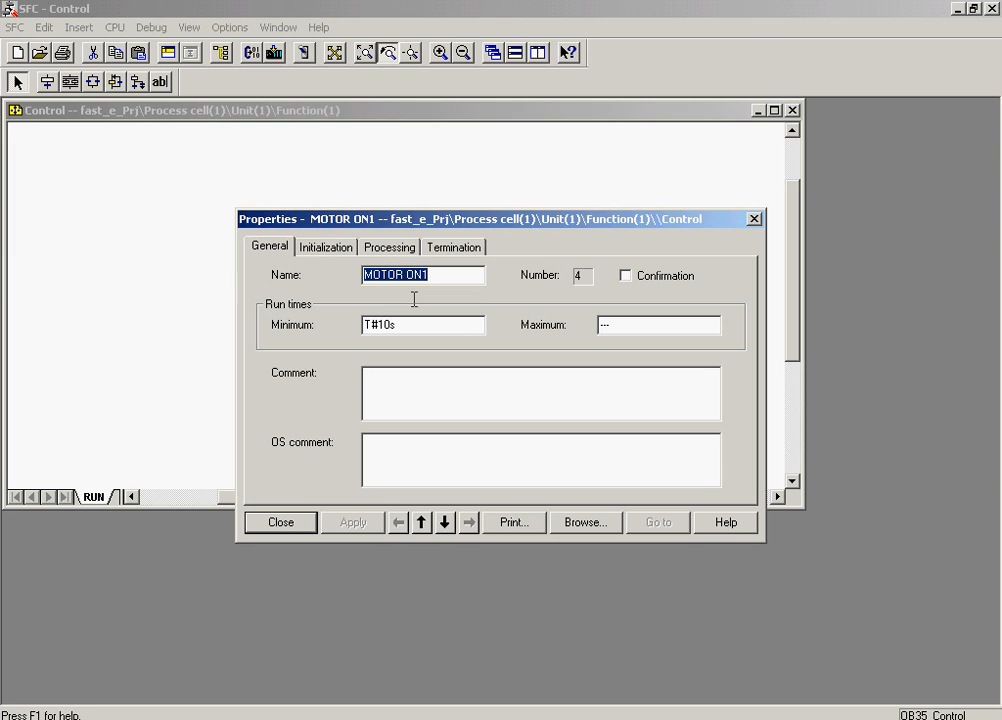
pyautogui.click(434, 276)
pyautogui.press('BackSpace')
pyautogui.press('BackSpace')
pyautogui.write('FF')
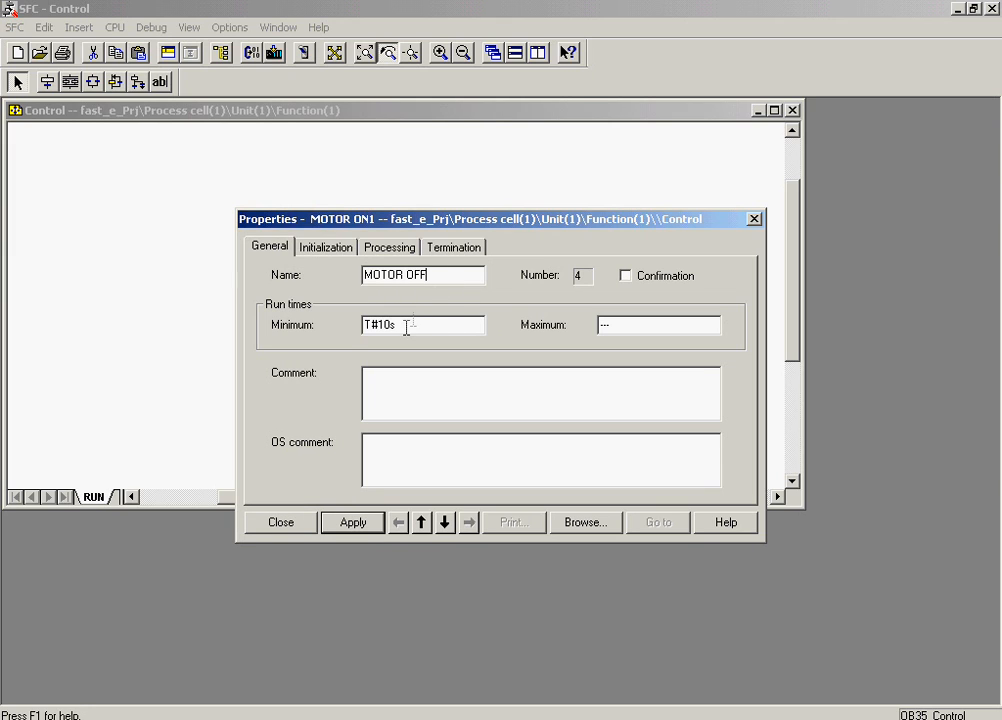
pyautogui.moveTo(438, 324); pyautogui.dragTo(348, 331)
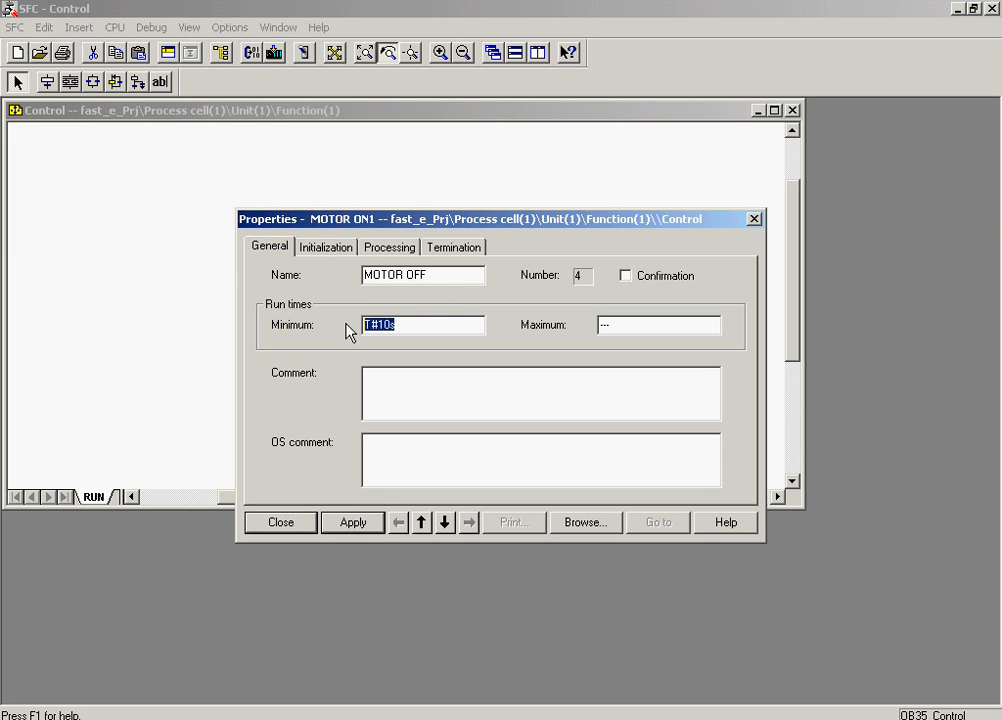
pyautogui.press('Delete')
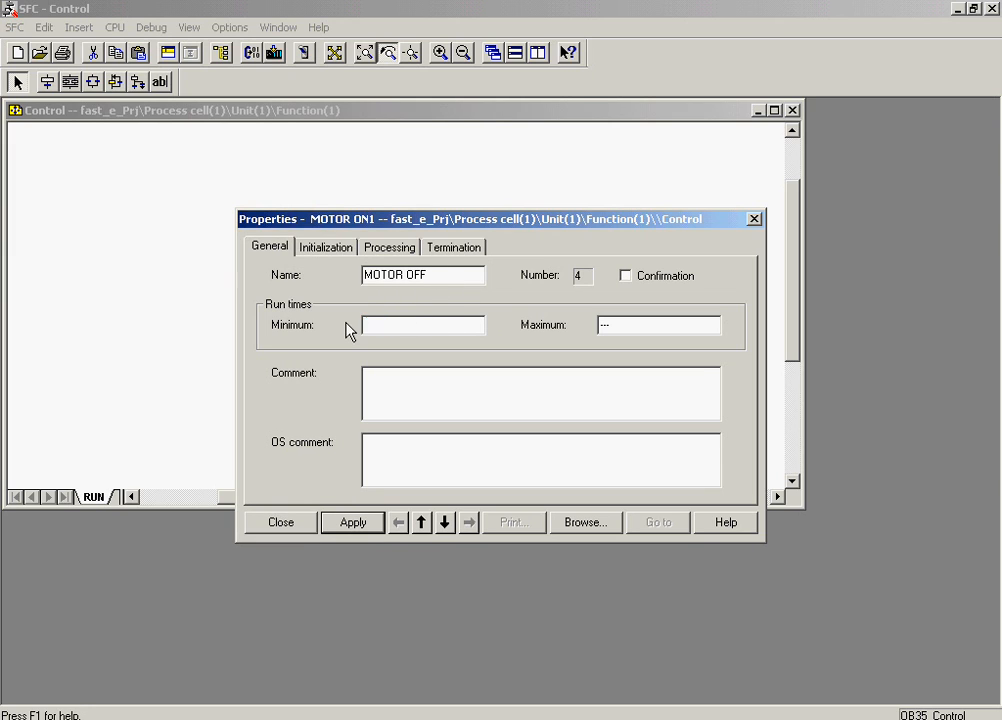
# Set the step's MOTOR1\MOTOR.AUTO_ON processing assignment to FALSE, apply it, and close the SFC editor
pyautogui.click(389, 252)
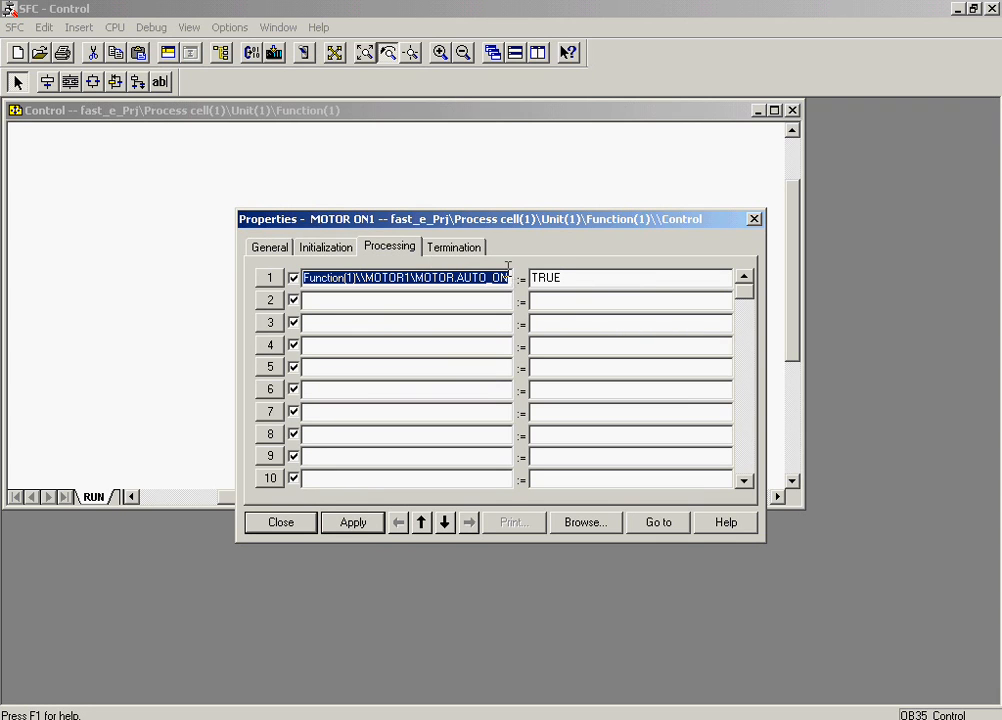
pyautogui.moveTo(557, 279); pyautogui.dragTo(525, 283)
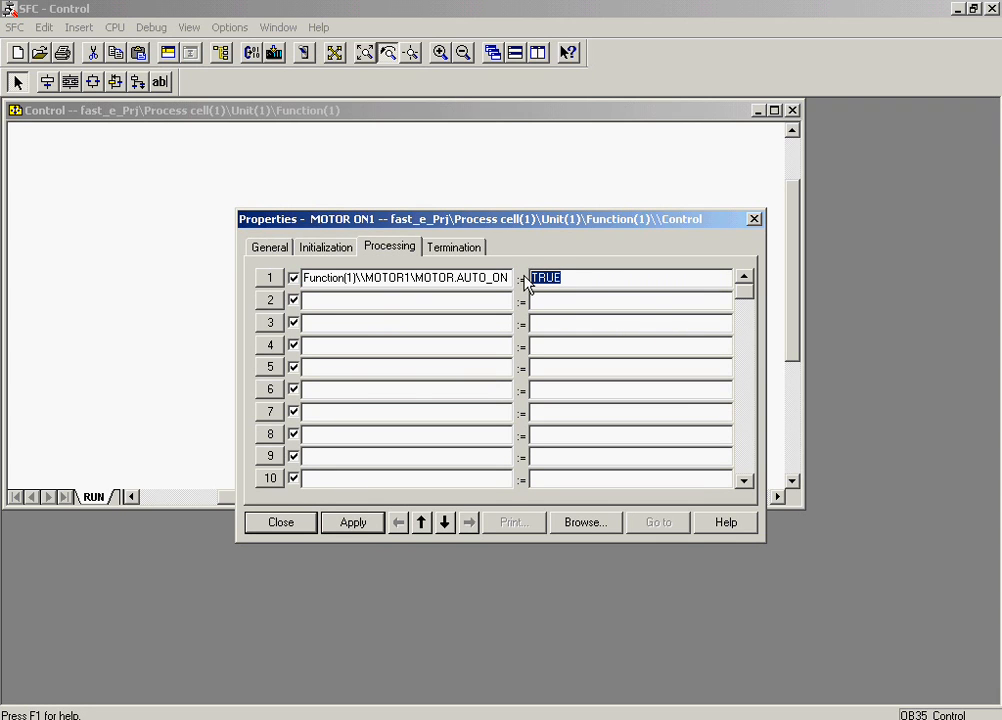
pyautogui.write('0')
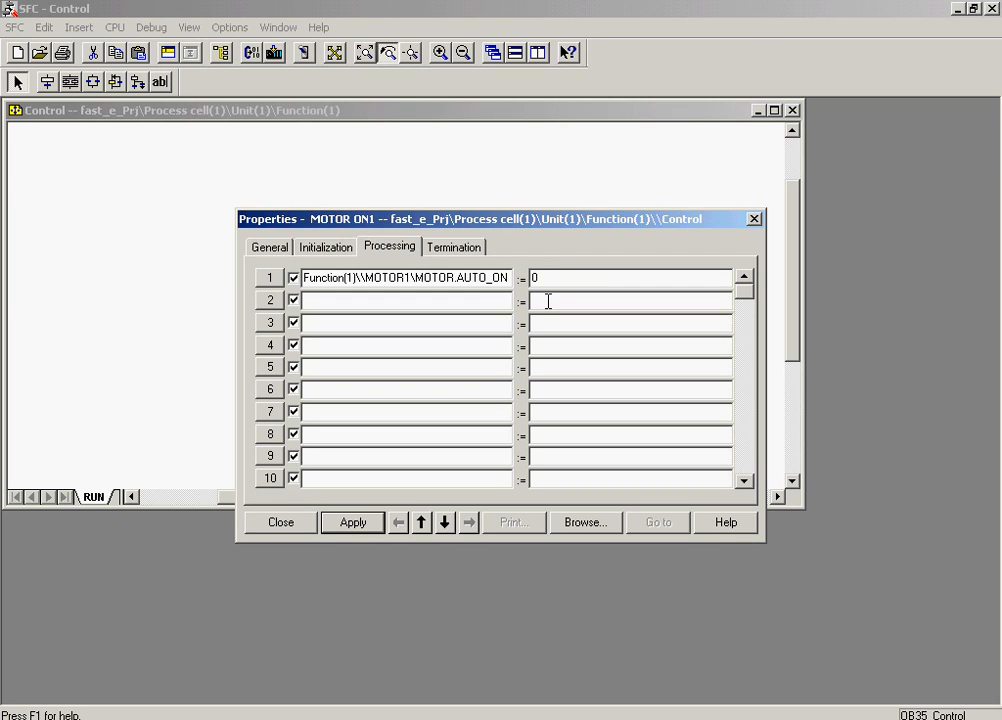
pyautogui.click(545, 301)
pyautogui.click(350, 524)
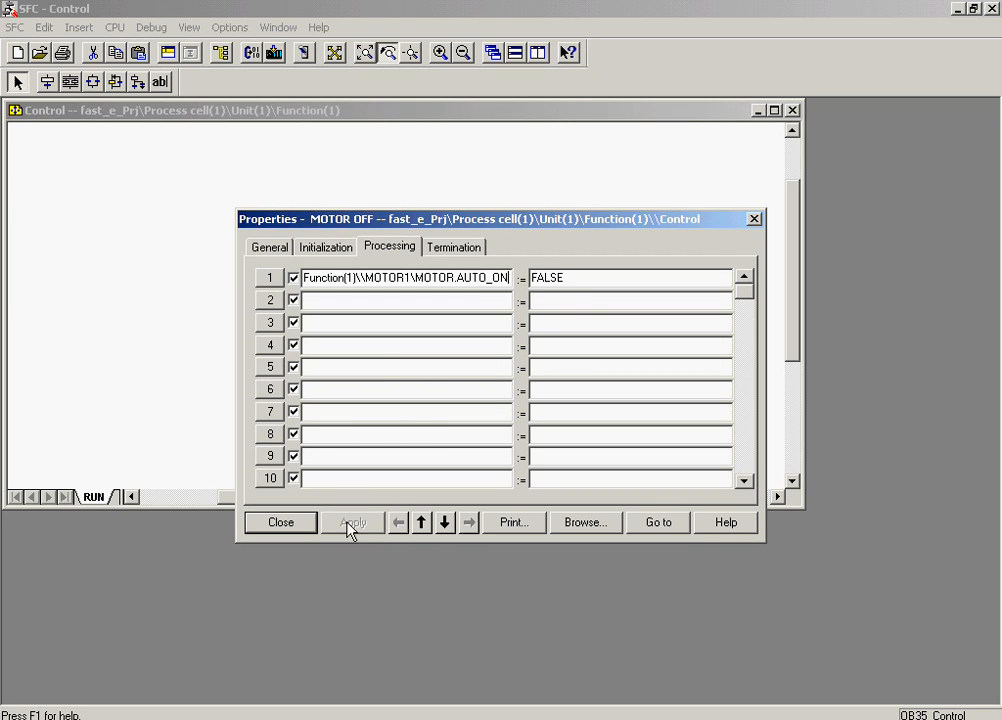
pyautogui.click(291, 524)
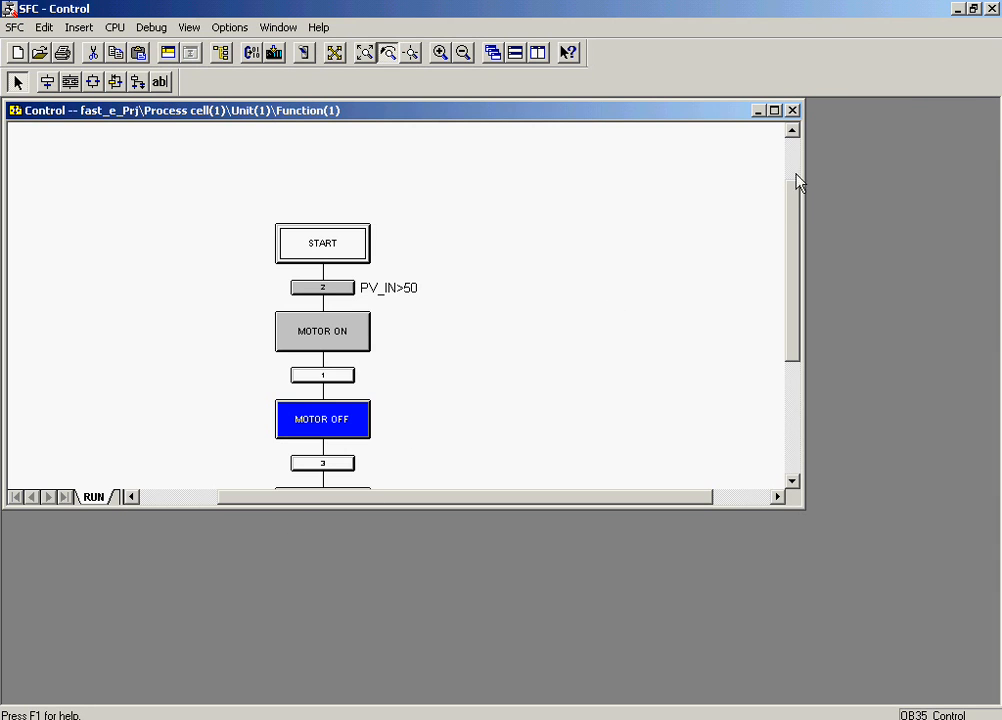
pyautogui.click(992, 9)
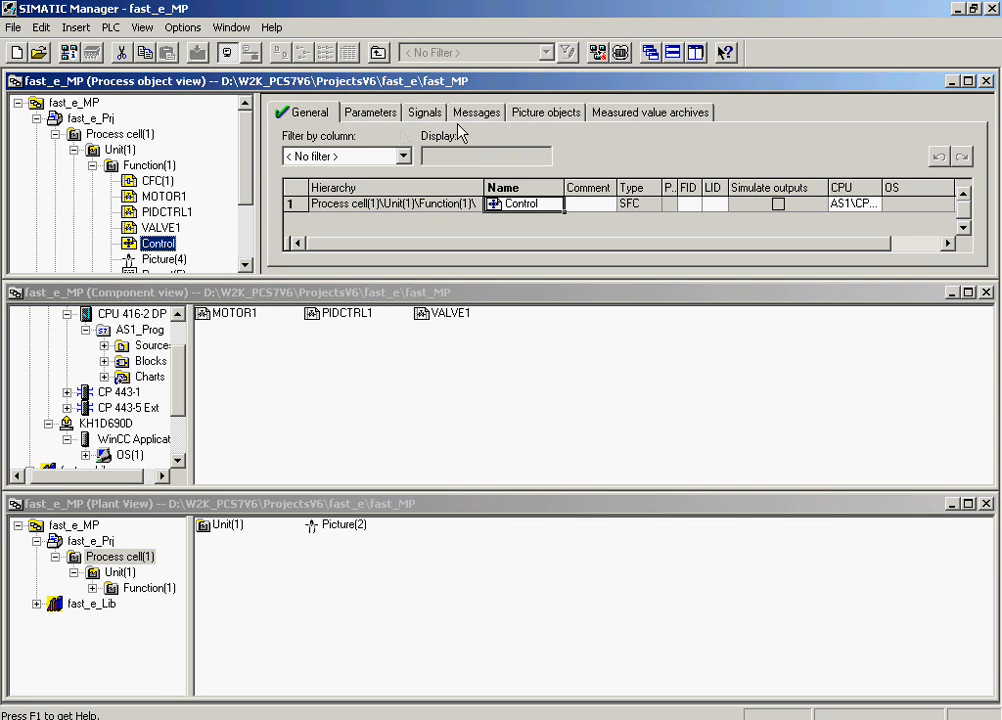
# Rename the Process cell(1) folder in the process object view to Process cell
pyautogui.click(140, 136)
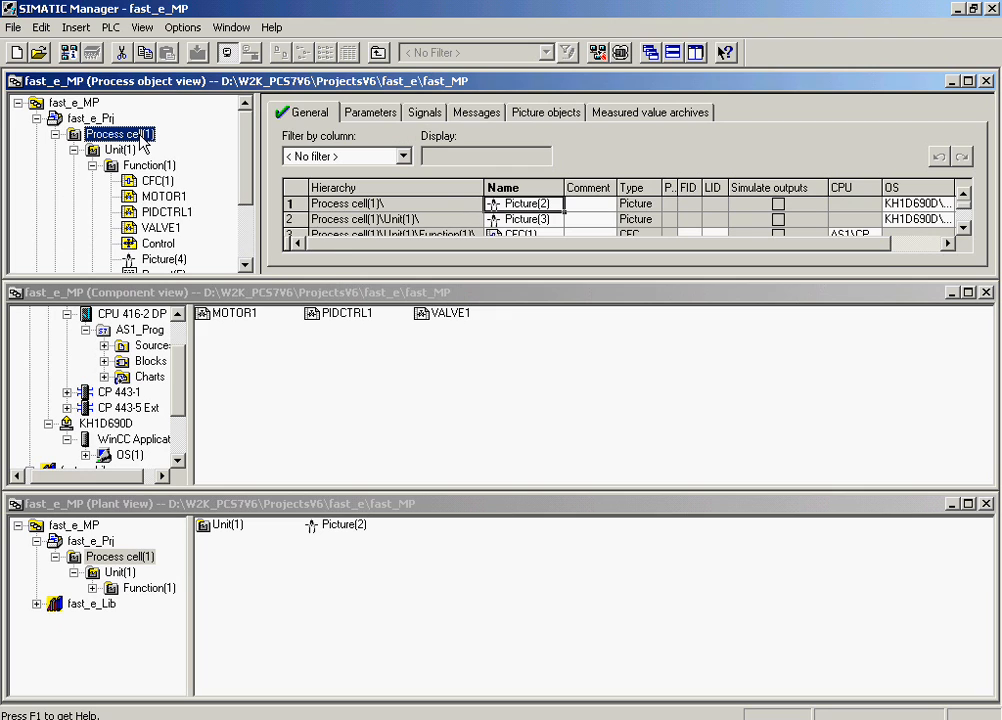
pyautogui.rightClick(140, 136)
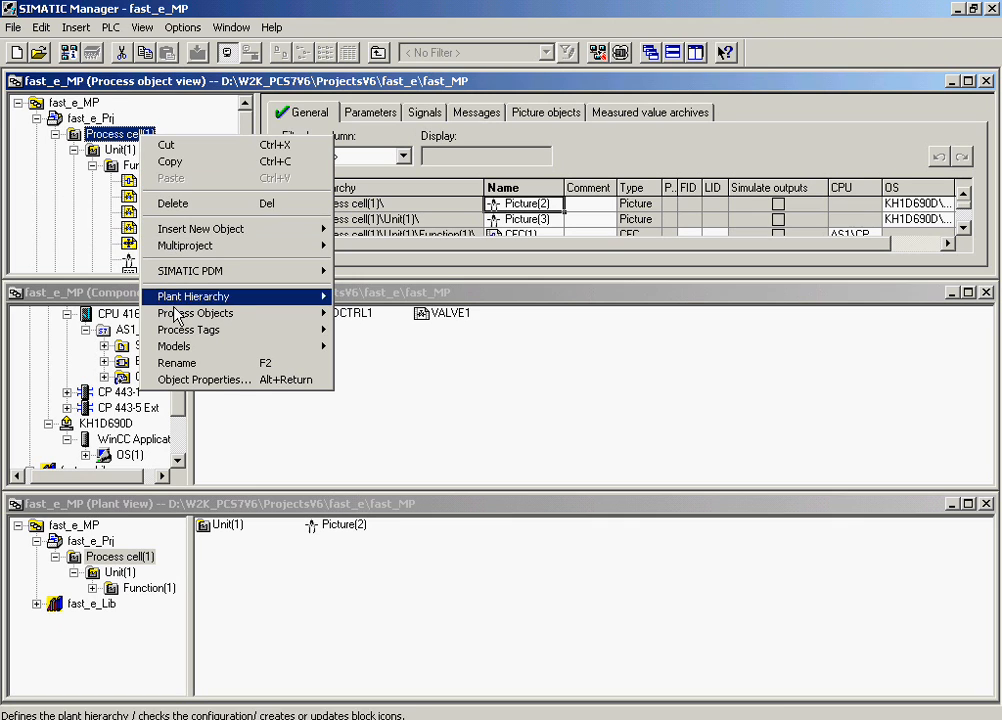
pyautogui.click(180, 363)
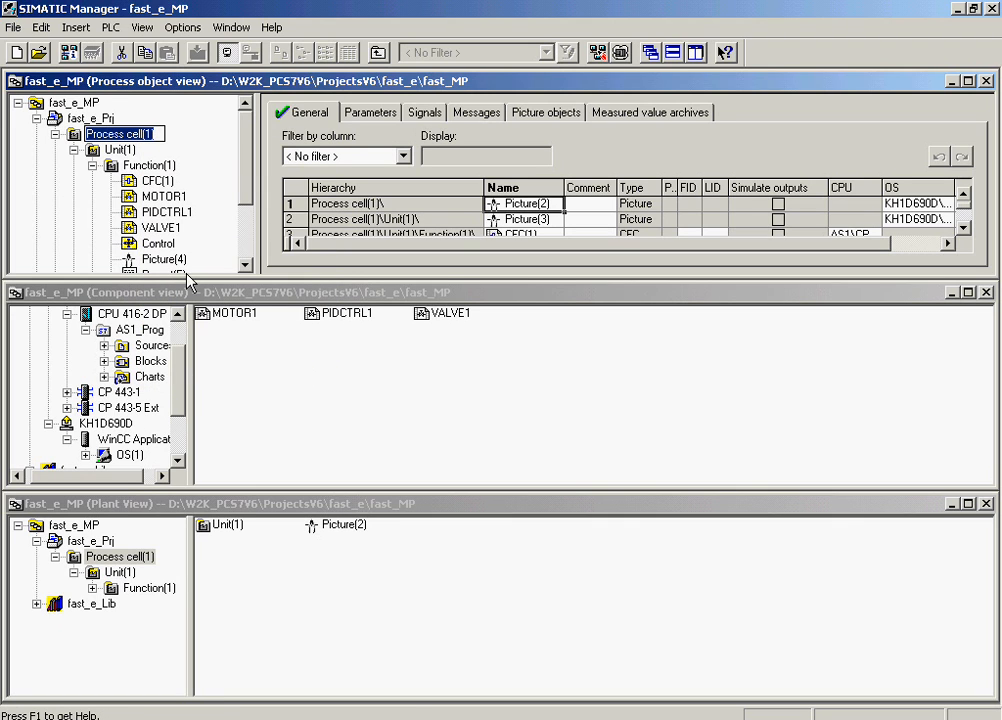
pyautogui.press('End')
pyautogui.press('BackSpace')
pyautogui.press('BackSpace')
pyautogui.press('BackSpace')
pyautogui.press('Return')
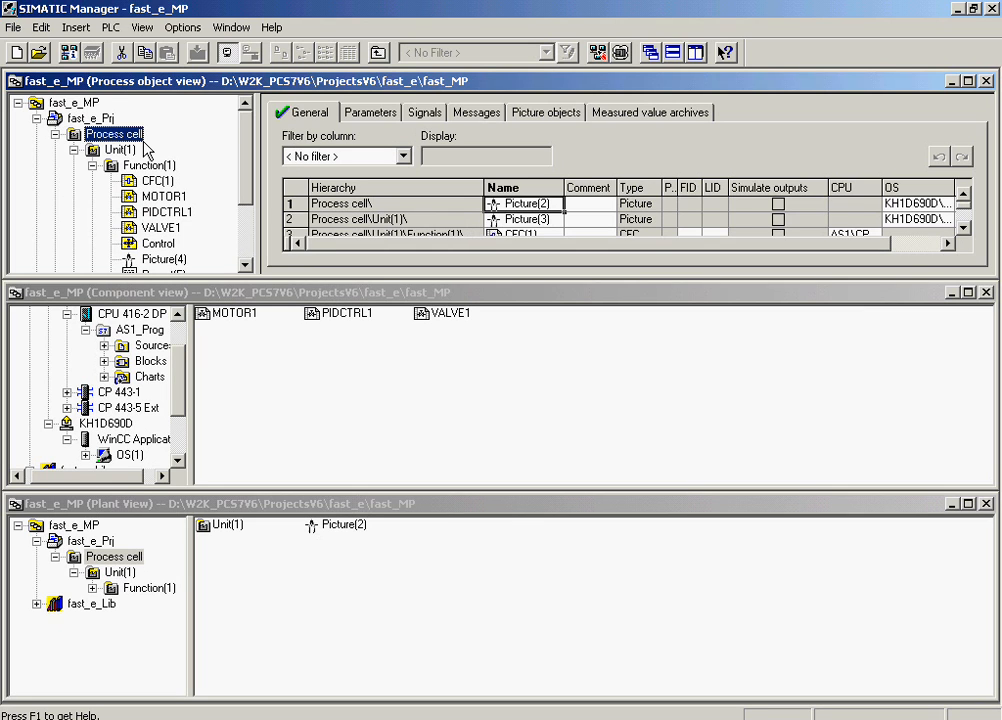
# Rename the Unit(1) folder under Process cell to Unit_A
pyautogui.rightClick(133, 151)
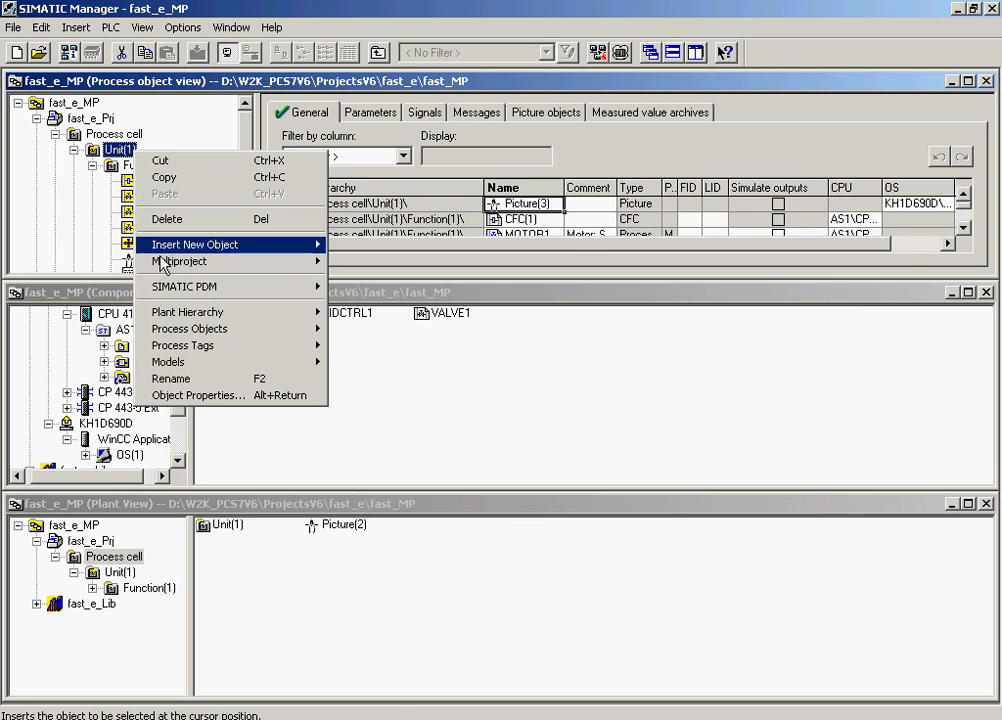
pyautogui.click(170, 378)
pyautogui.click(141, 150)
pyautogui.press('BackSpace')
pyautogui.press('BackSpace')
pyautogui.press('BackSpace')
pyautogui.write('_A')
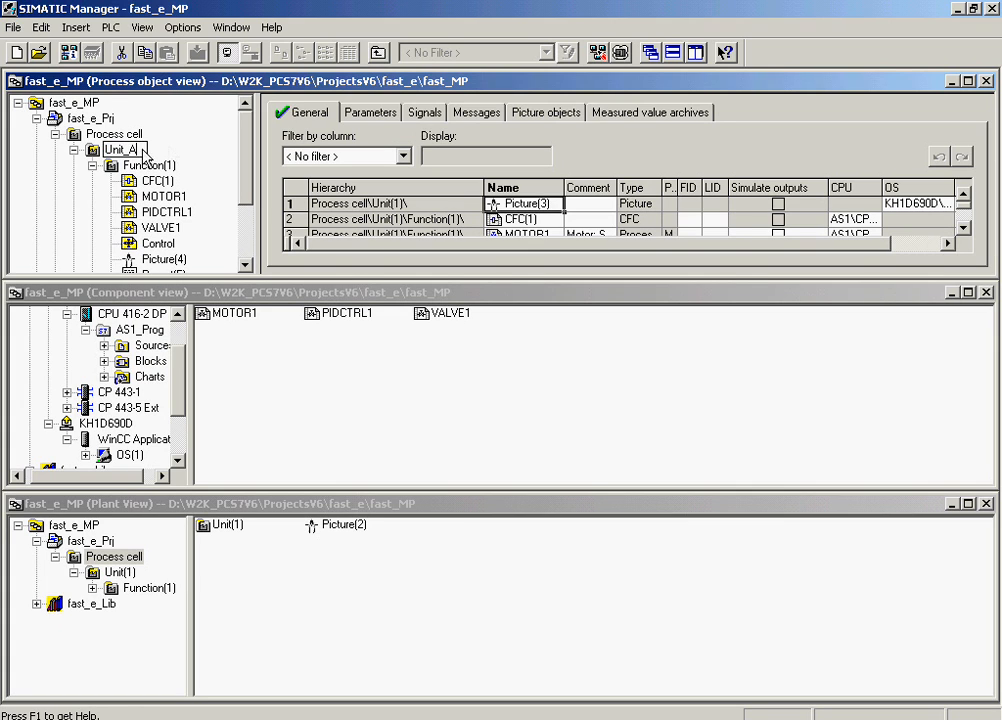
pyautogui.press('Return')
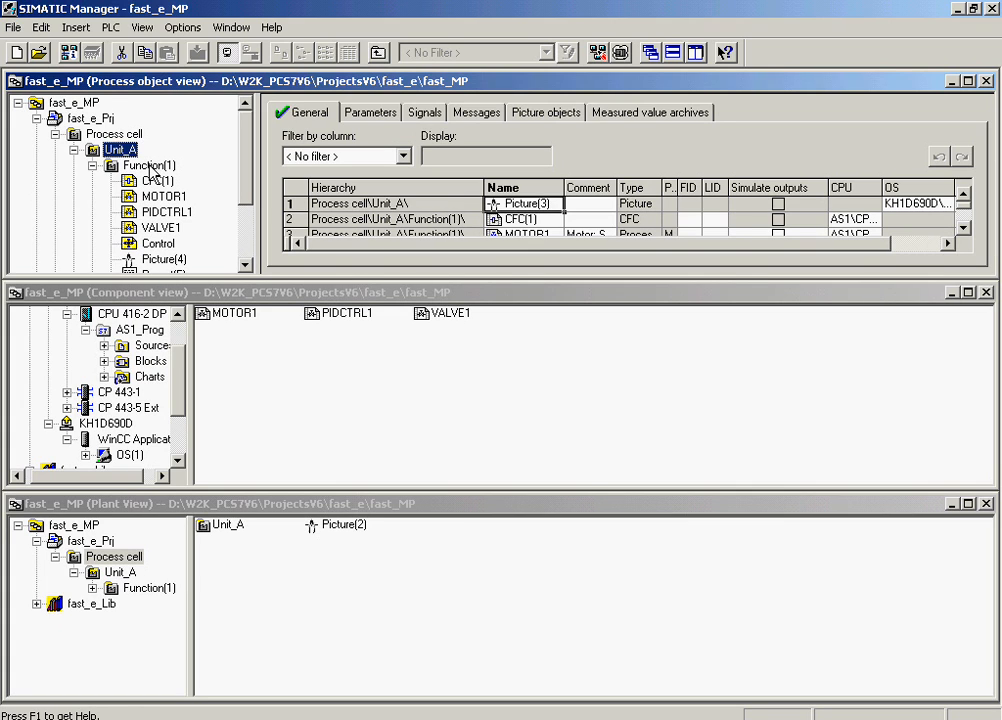
# Delete the CFC(1) chart from the Function(1) folder
pyautogui.click(130, 181)
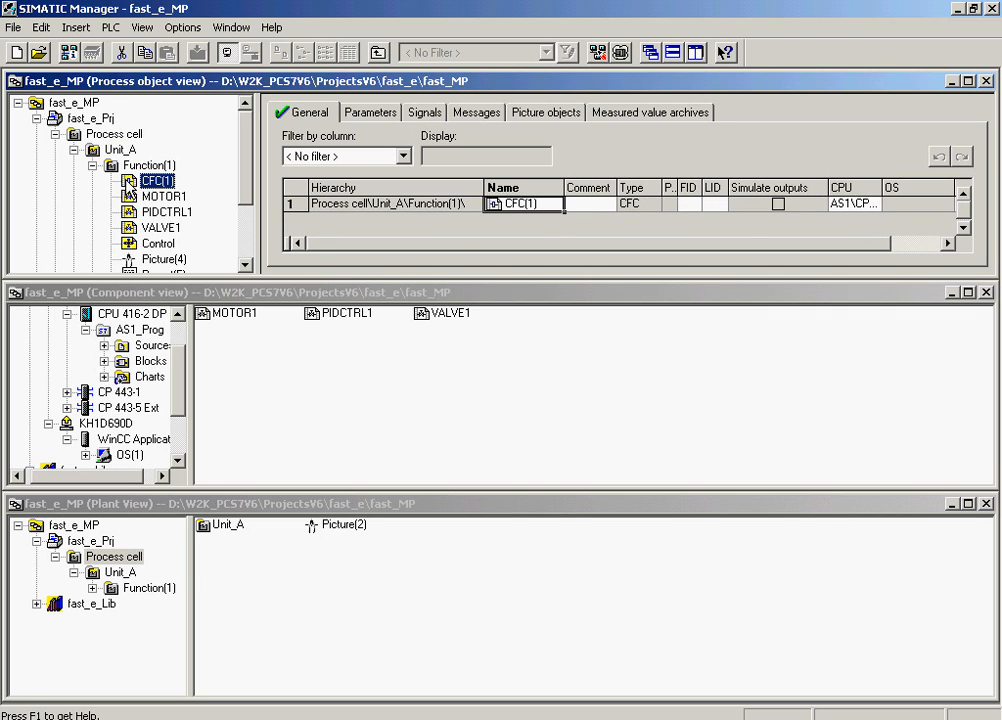
pyautogui.rightClick(129, 183)
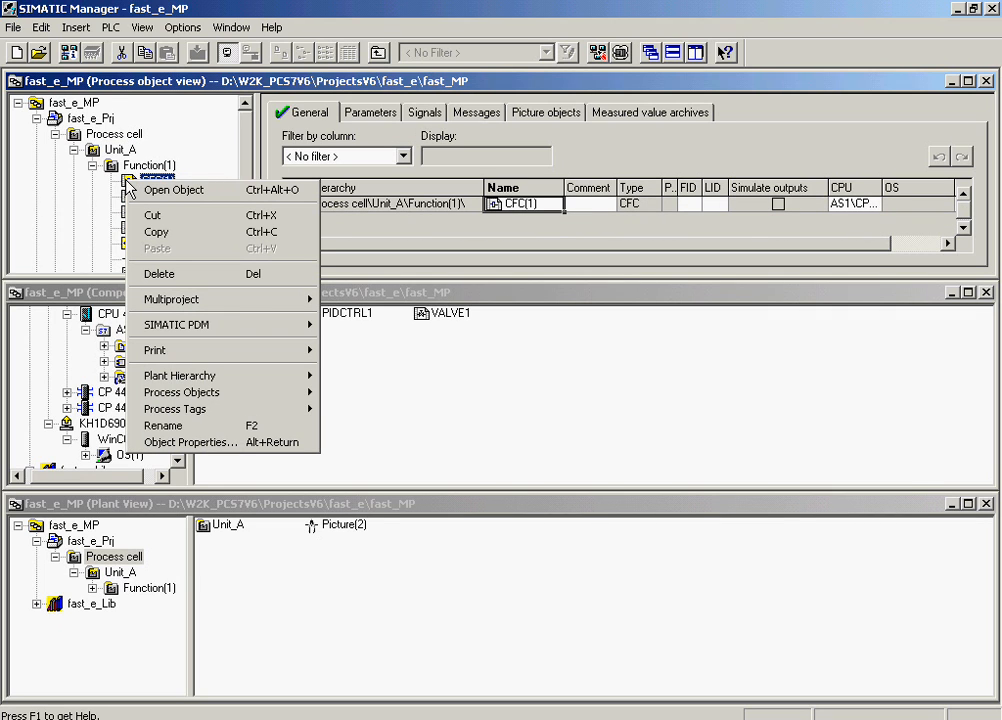
pyautogui.click(160, 275)
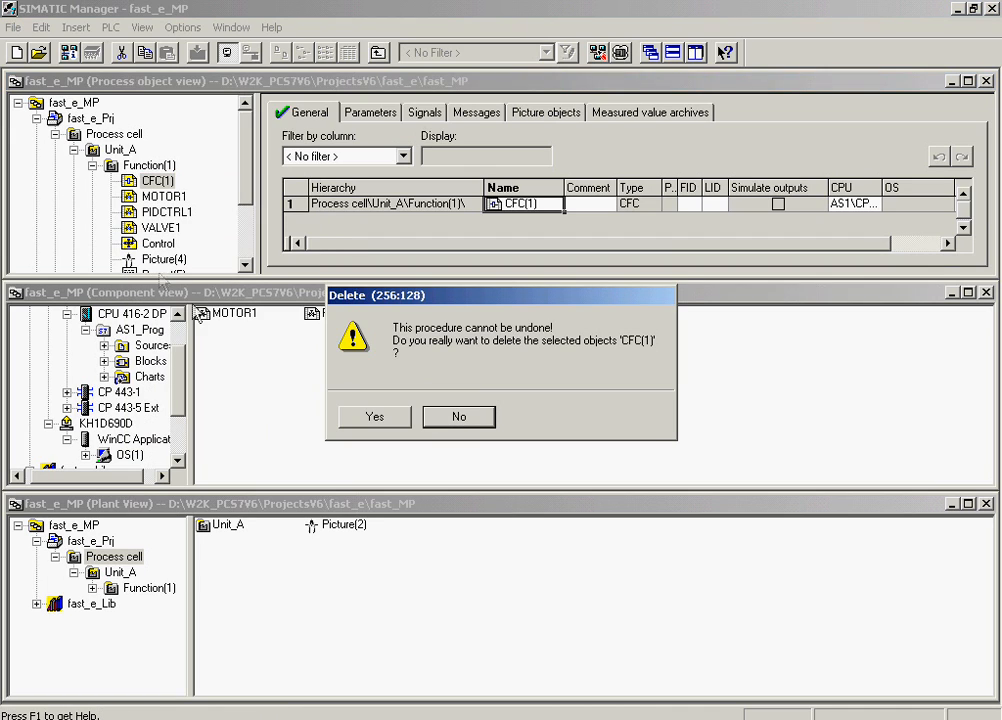
pyautogui.click(366, 426)
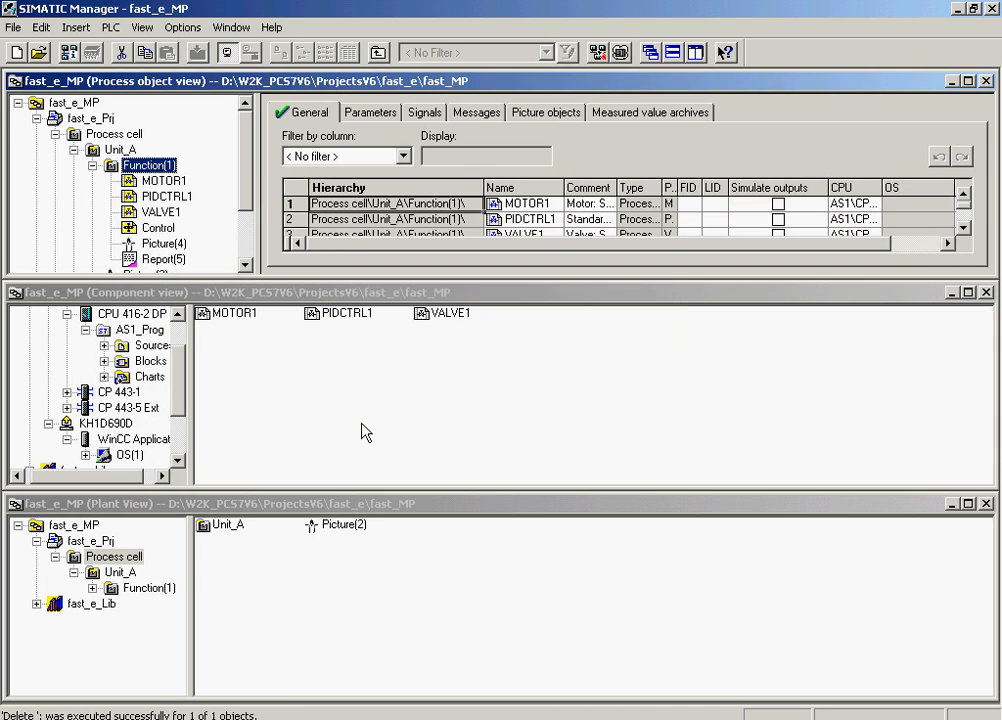